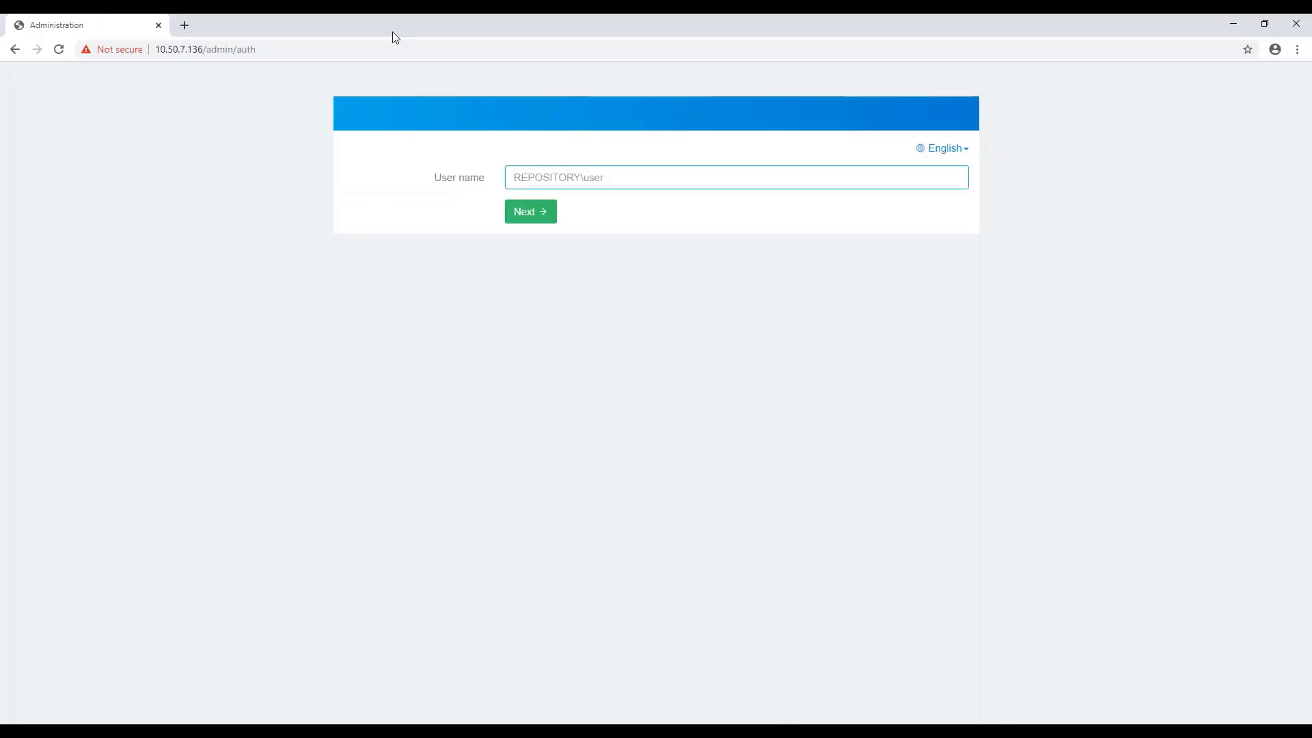
# - Select the Advanced Authentication admin address 10.50.7.136/admin/auth in Chrome
pyautogui.click(357, 45)
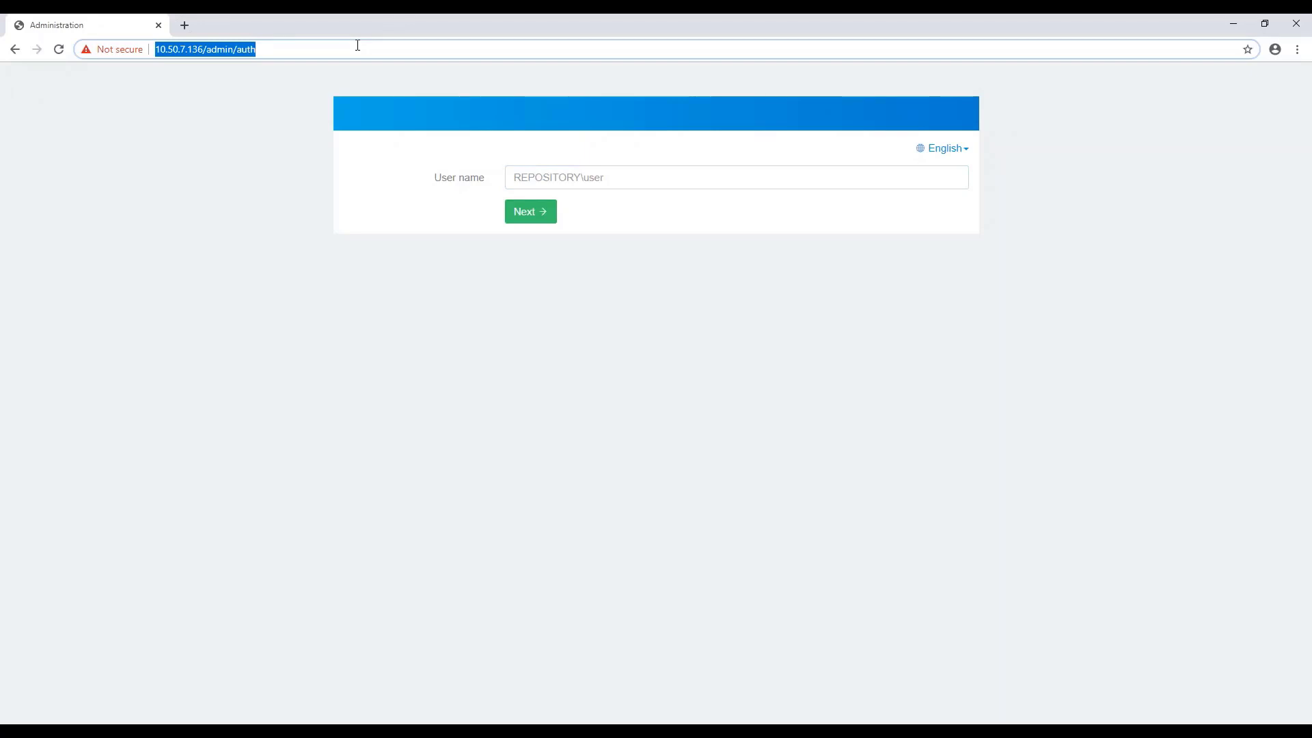
# - Log in to the Administration Portal as admin with the administrator password
pyautogui.click(358, 45)
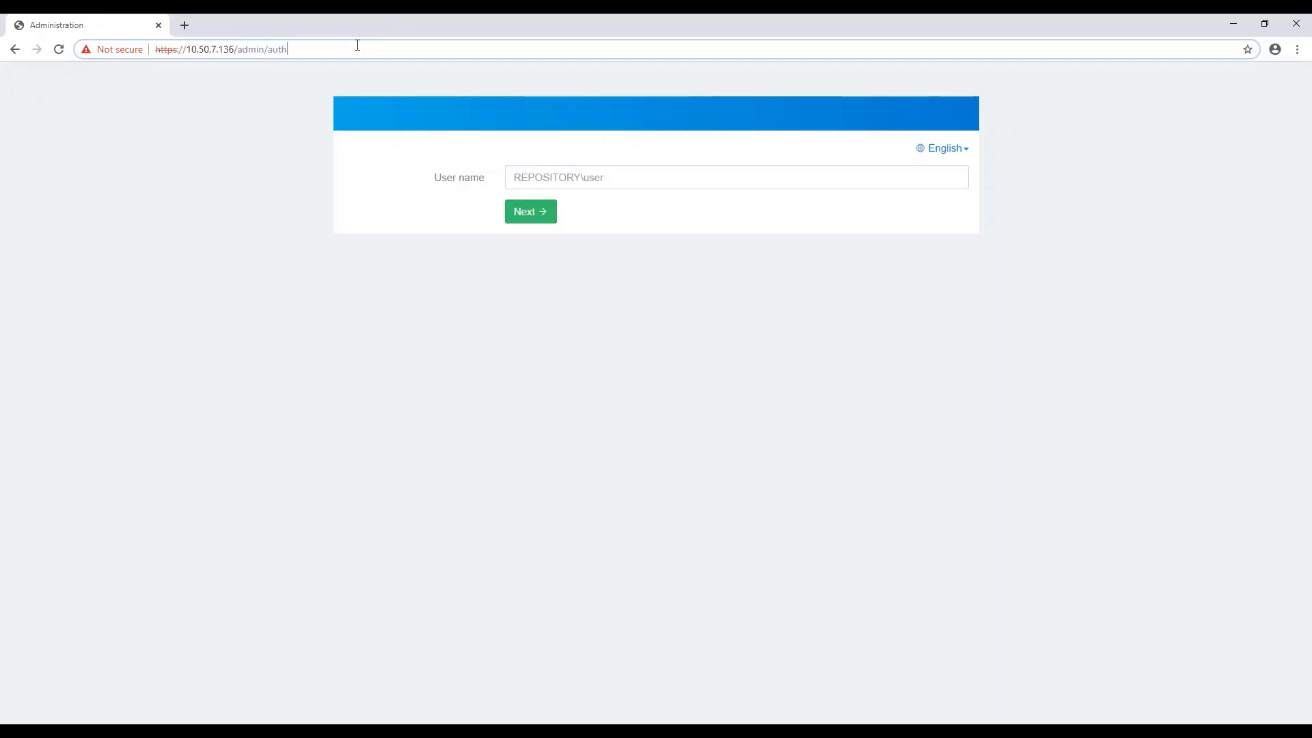
pyautogui.click(620, 179)
pyautogui.write('admin')
pyautogui.press('Return')
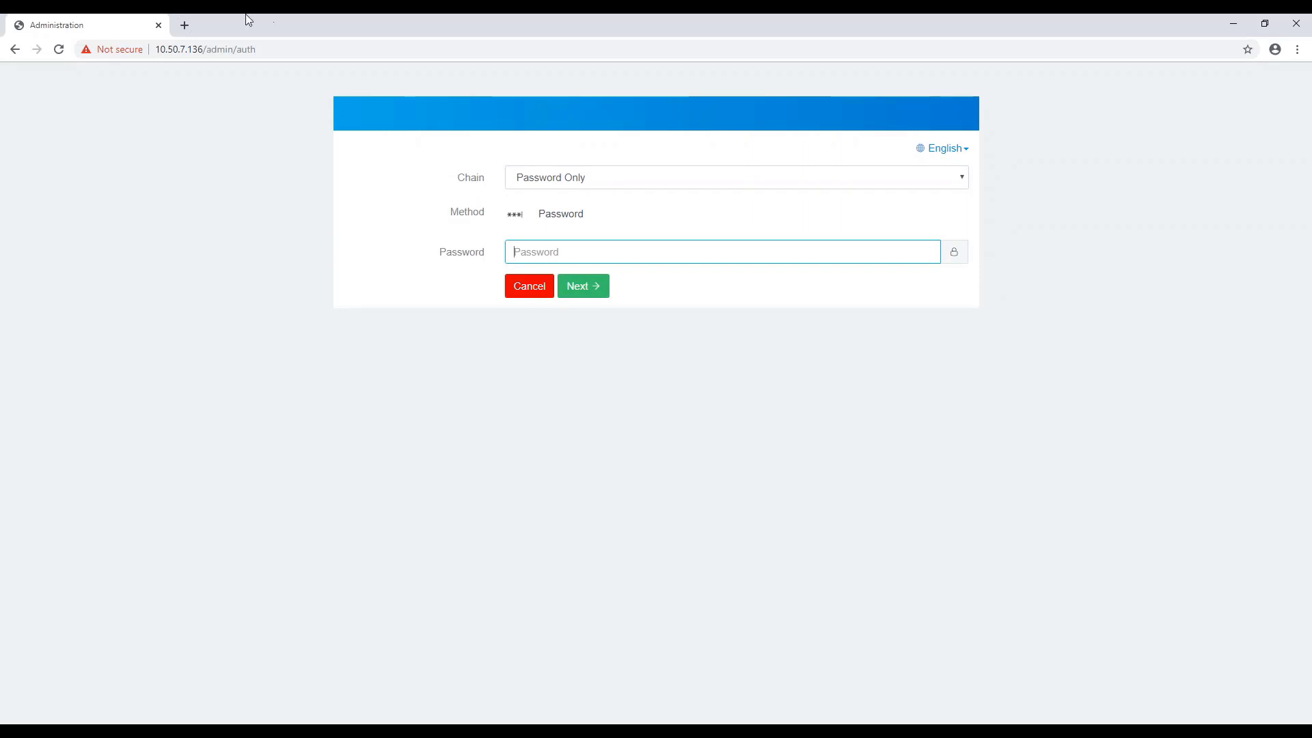
pyautogui.write('•••••••')
pyautogui.press('Return')
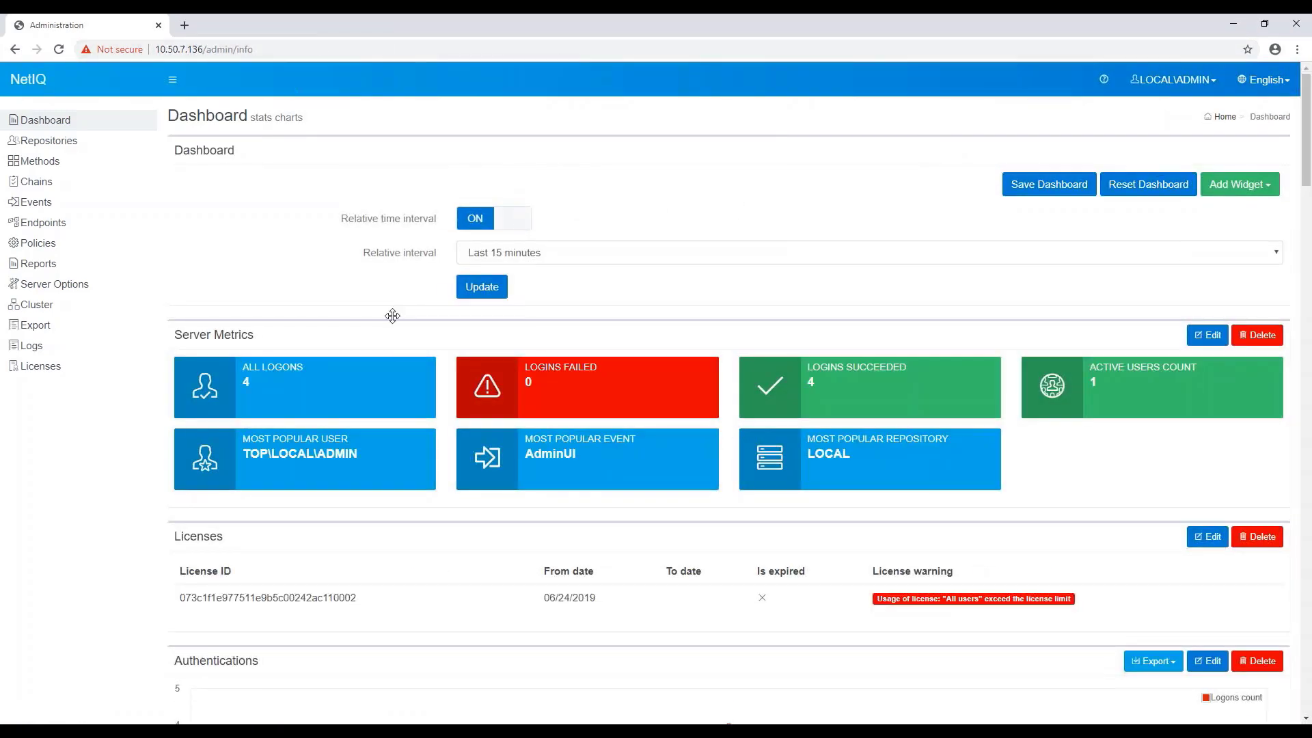
# - Inspect the CORPDOM repository's Base DN and LDAP server address and port, then cancel without saving
pyautogui.click(67, 144)
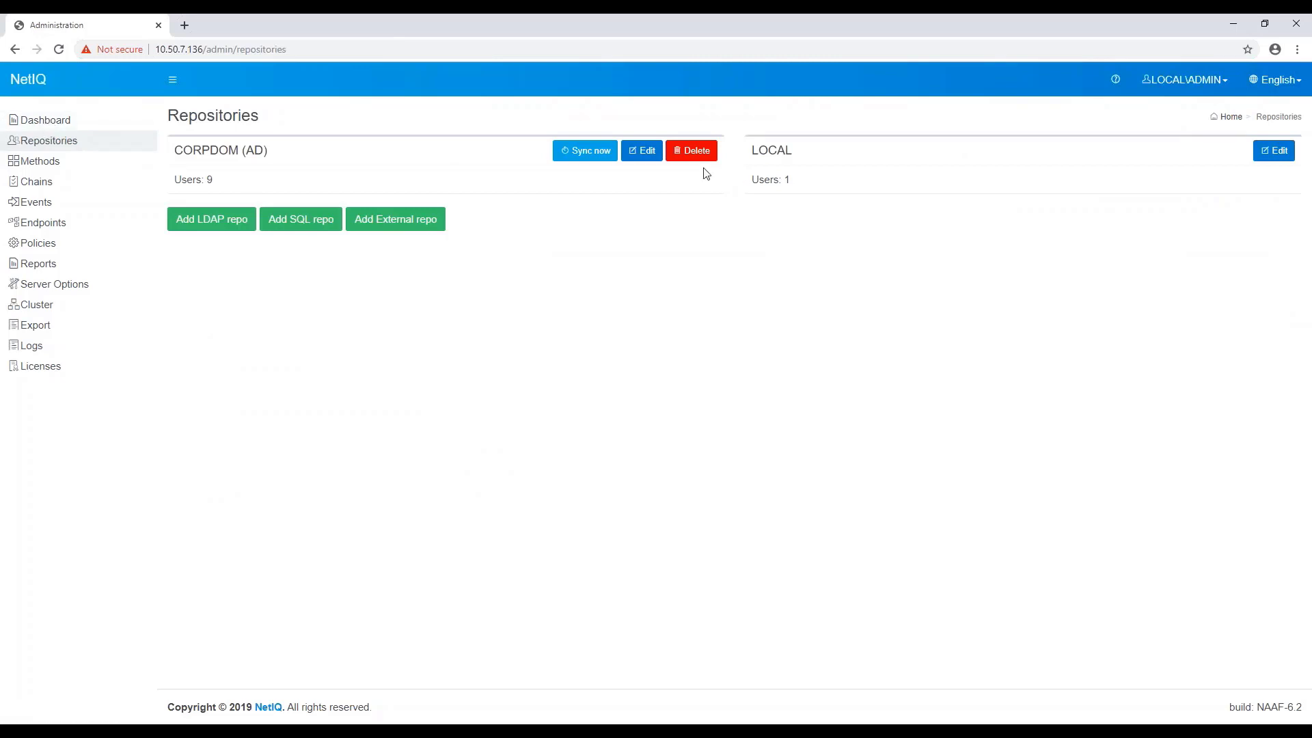
pyautogui.click(647, 158)
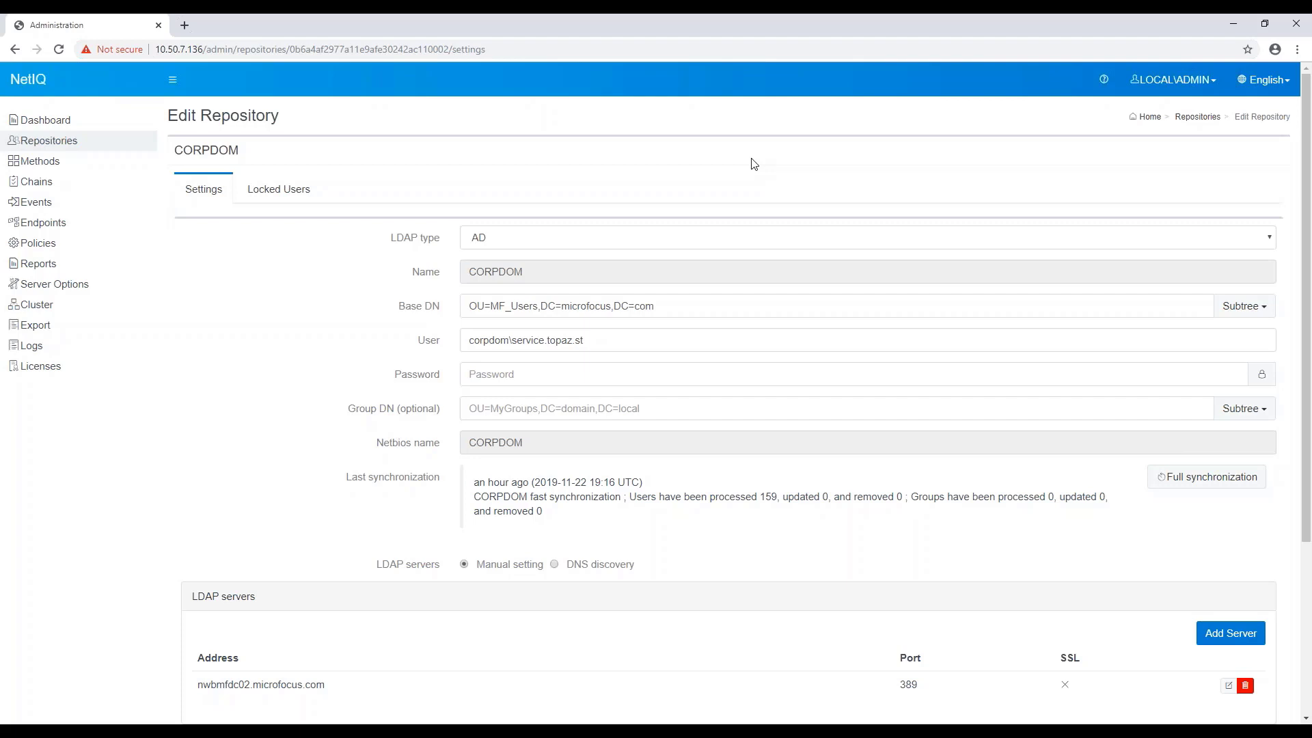
pyautogui.click(687, 304)
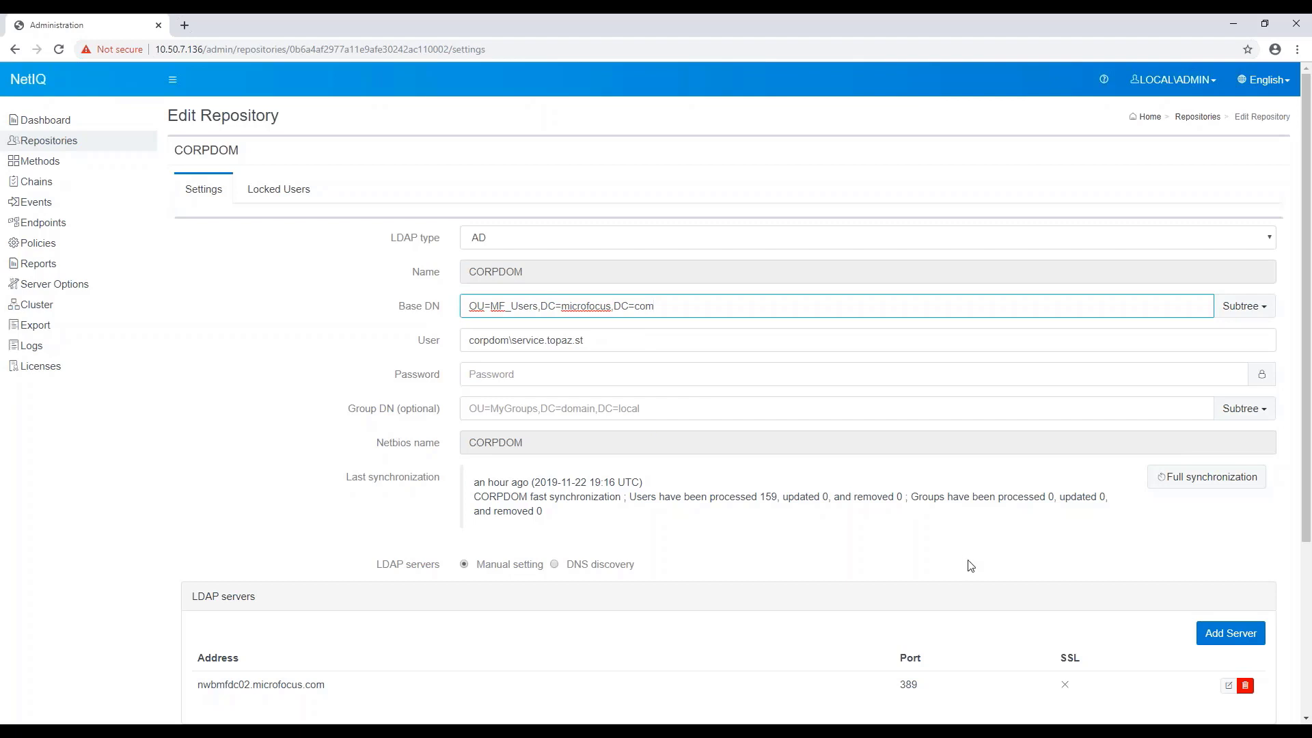
pyautogui.scroll(-1, 702, 544)
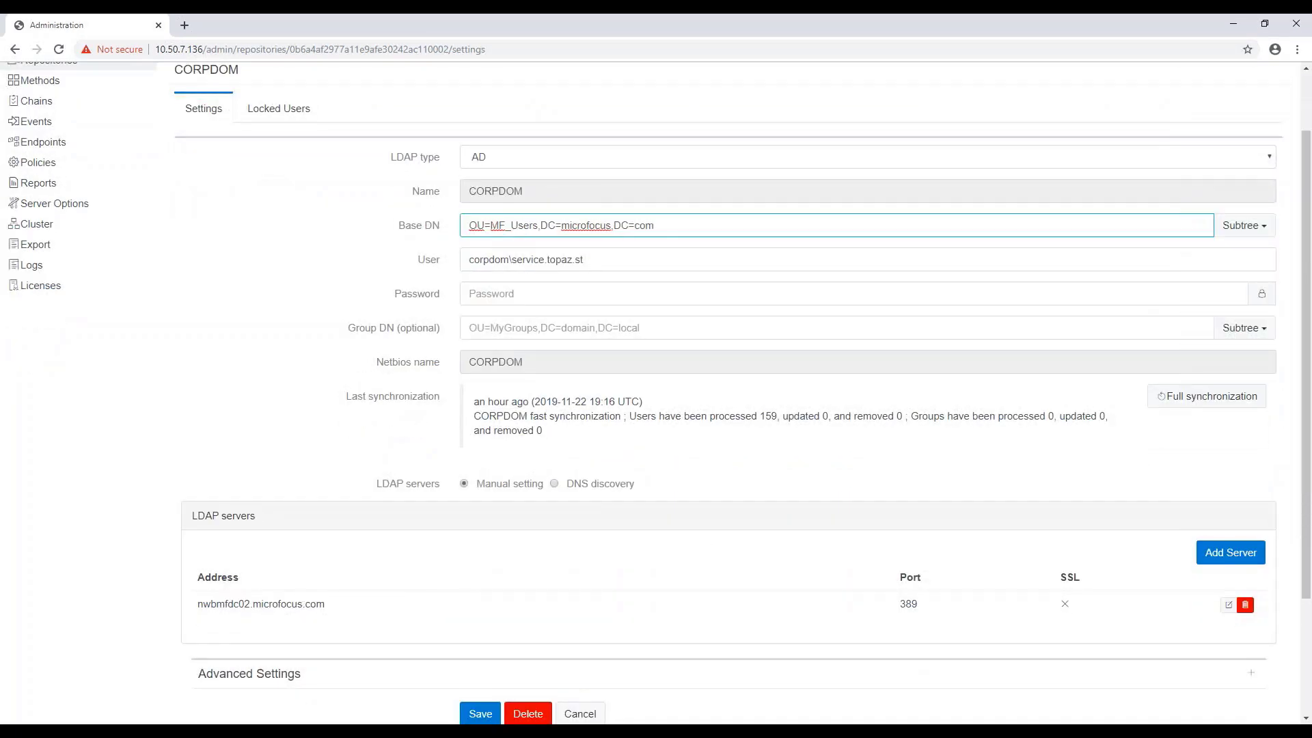
pyautogui.doubleClick(238, 606)
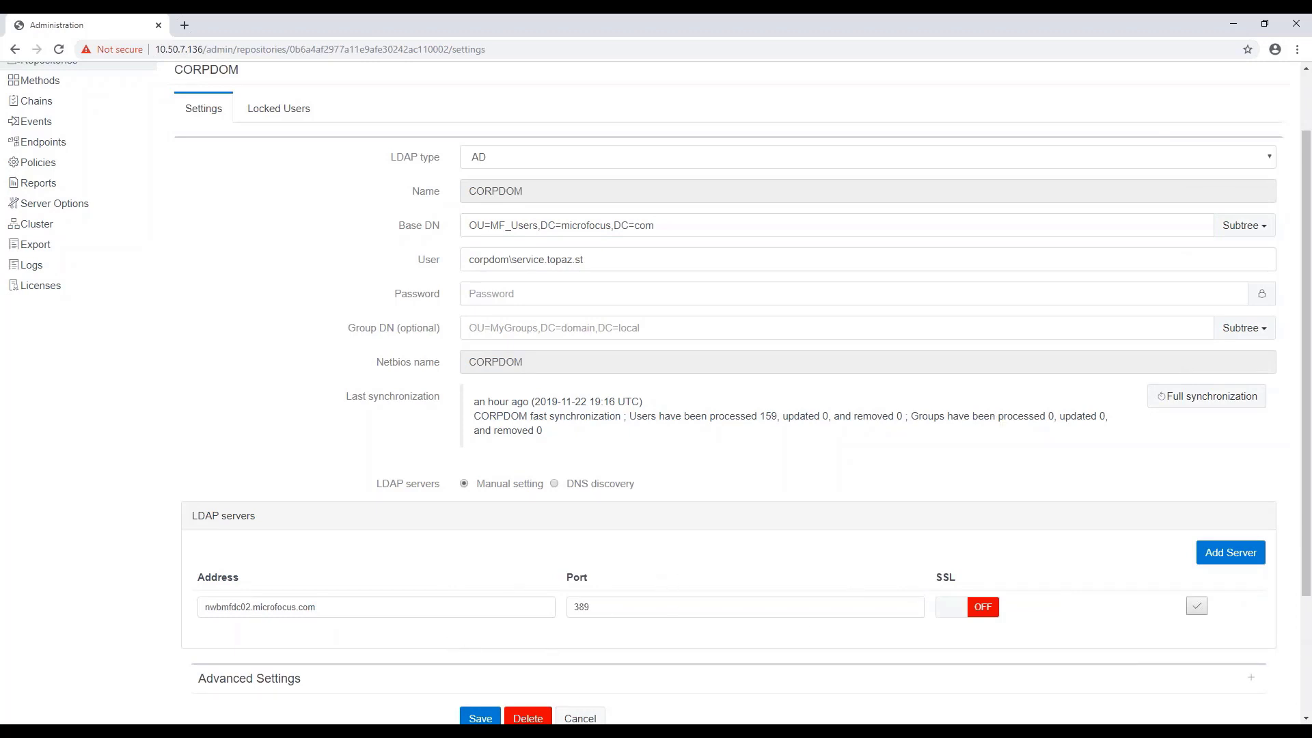
pyautogui.click(579, 718)
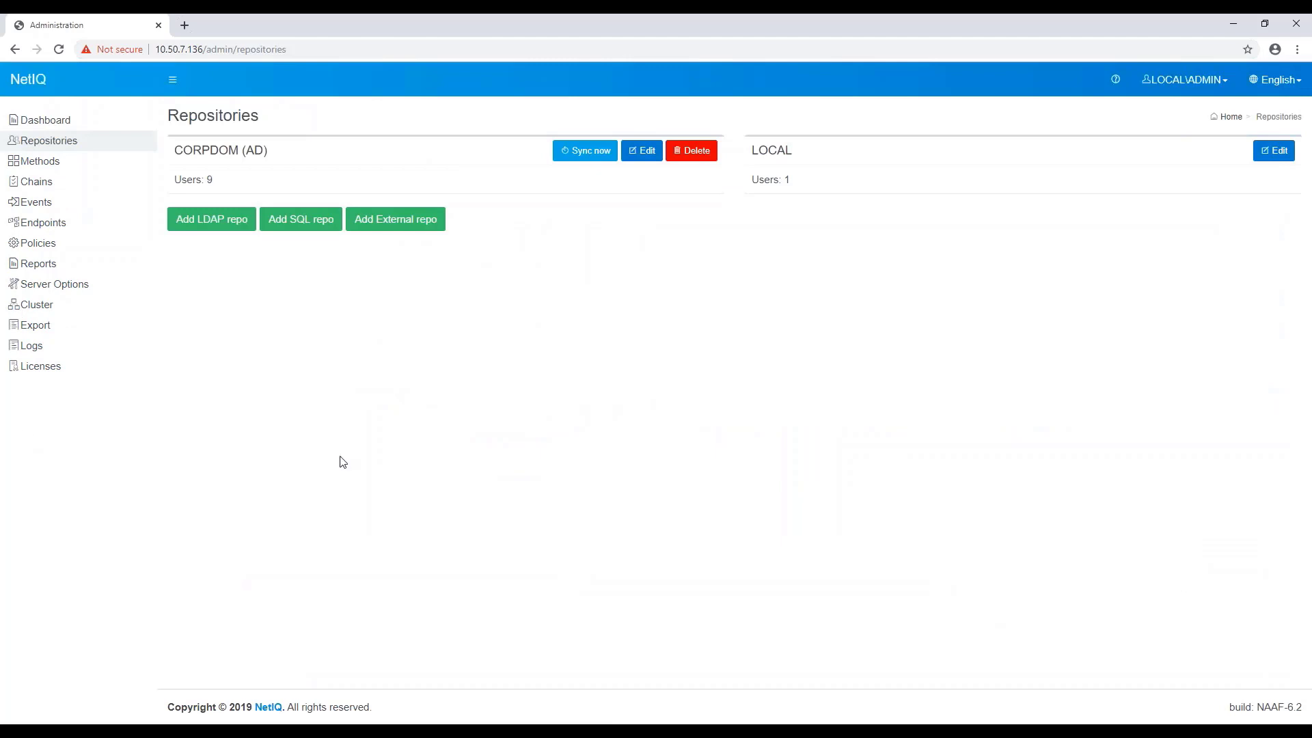
# - Add and save endpoint MFA with Is enabled and Is trusted both switched ON
pyautogui.click(69, 223)
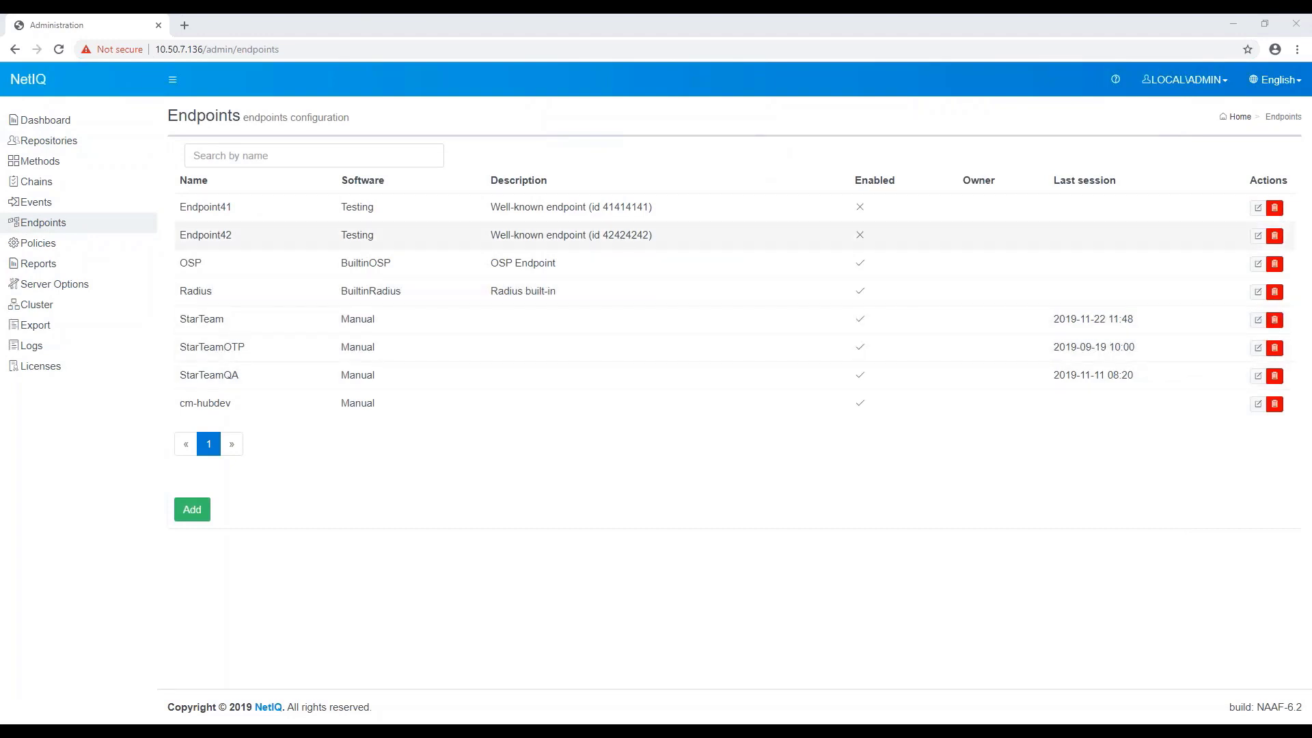
pyautogui.click(192, 509)
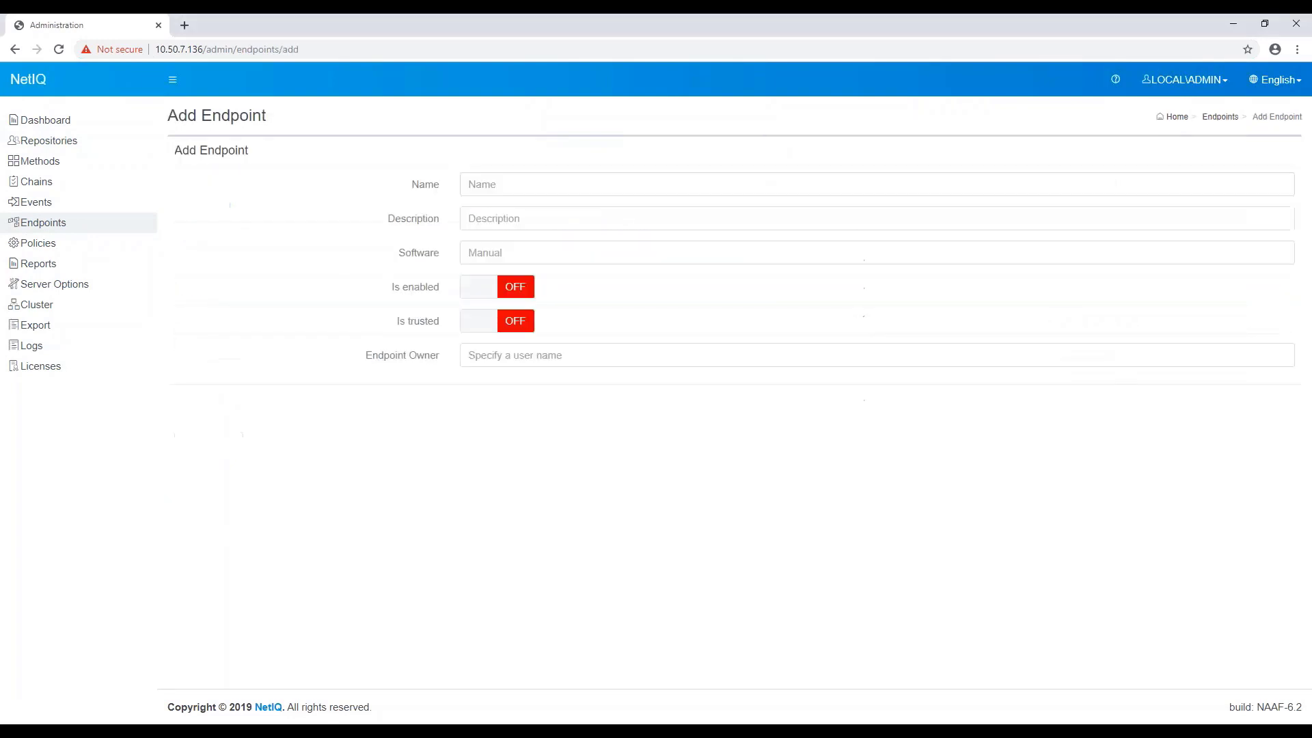
pyautogui.click(550, 183)
pyautogui.write('M')
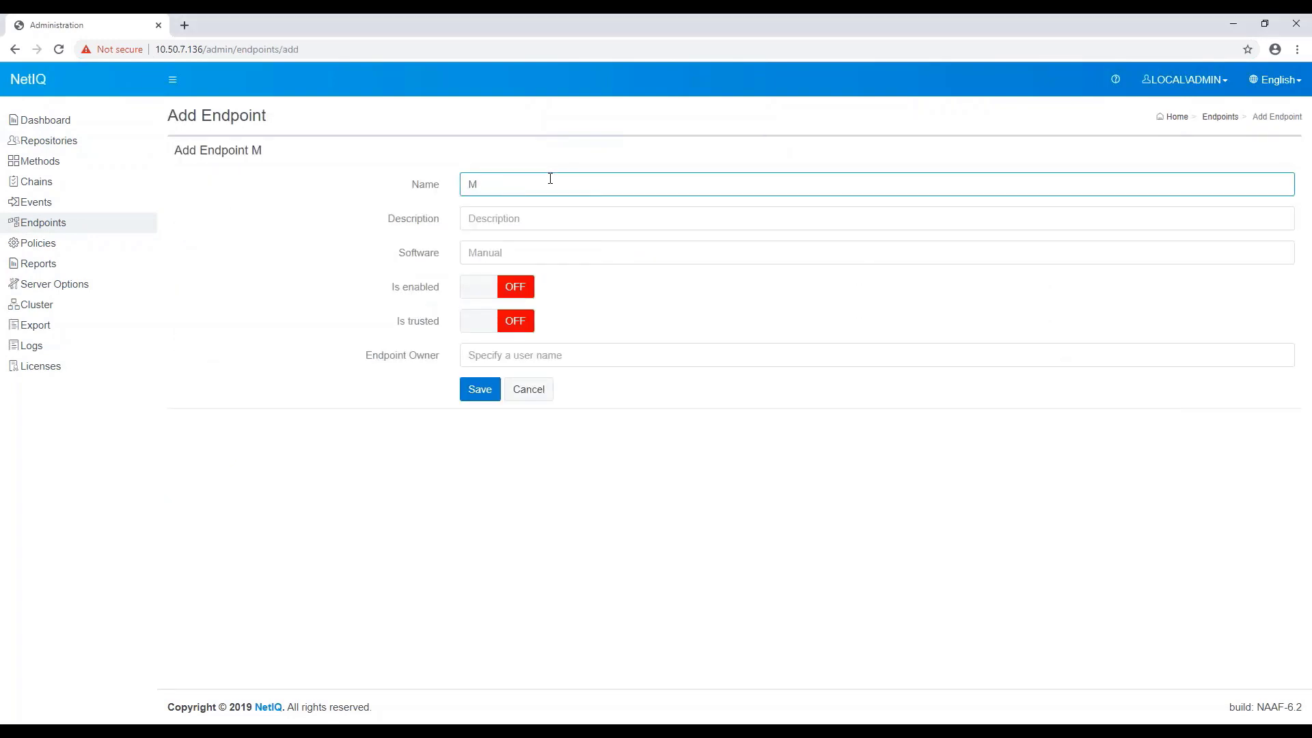
pyautogui.write('ul')
pyautogui.write('FA')
pyautogui.press('Tab')
pyautogui.press('Tab')
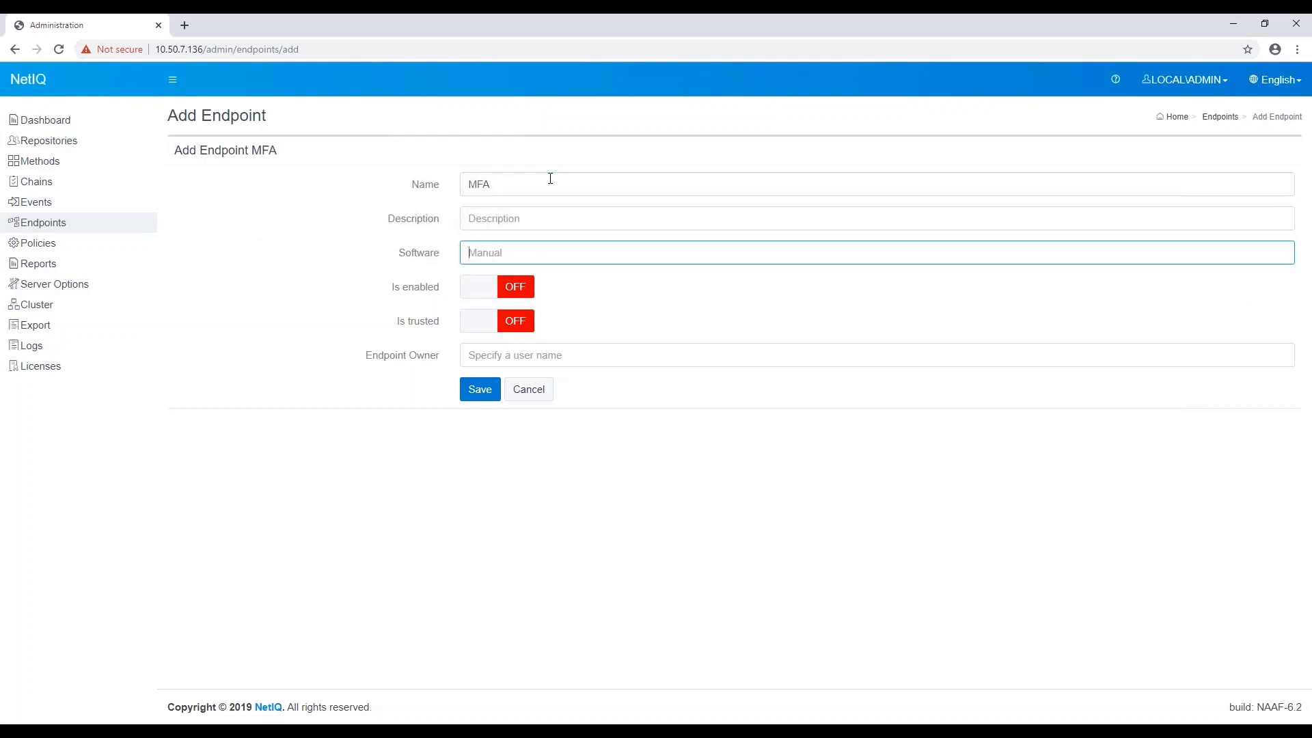
pyautogui.click(480, 292)
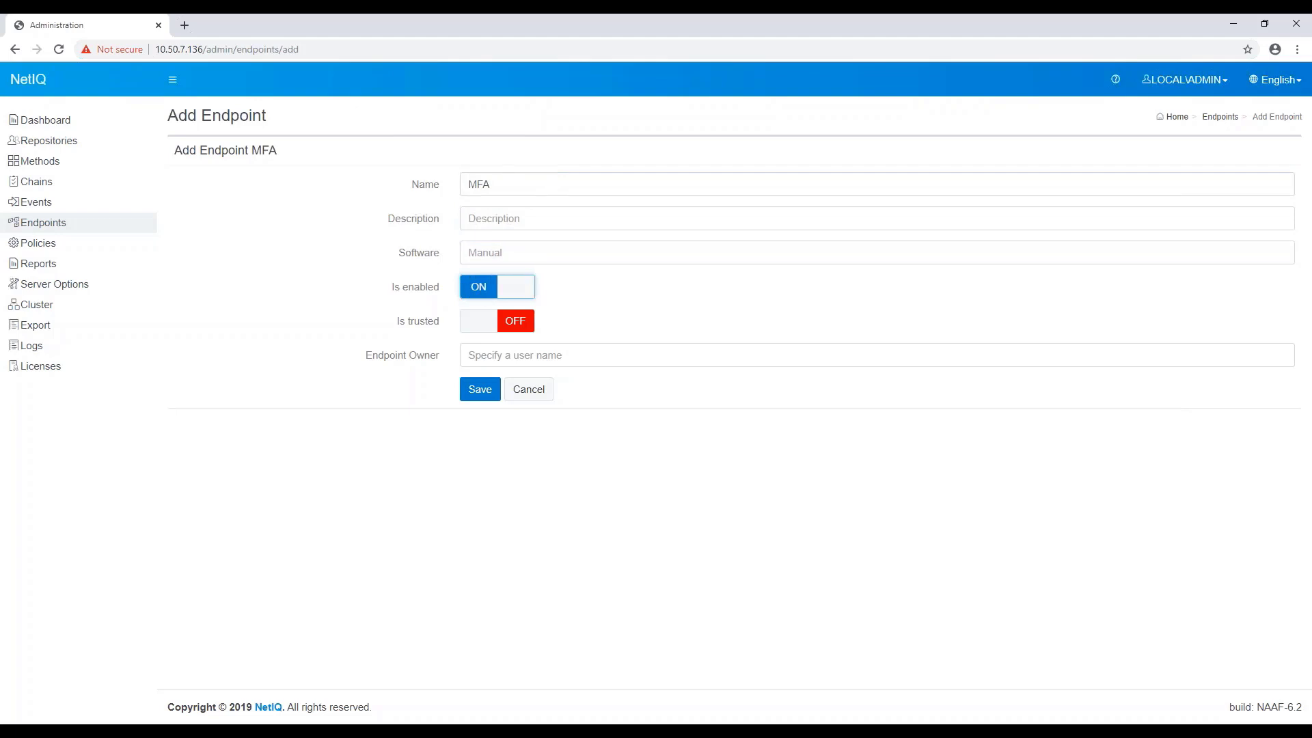
pyautogui.click(478, 322)
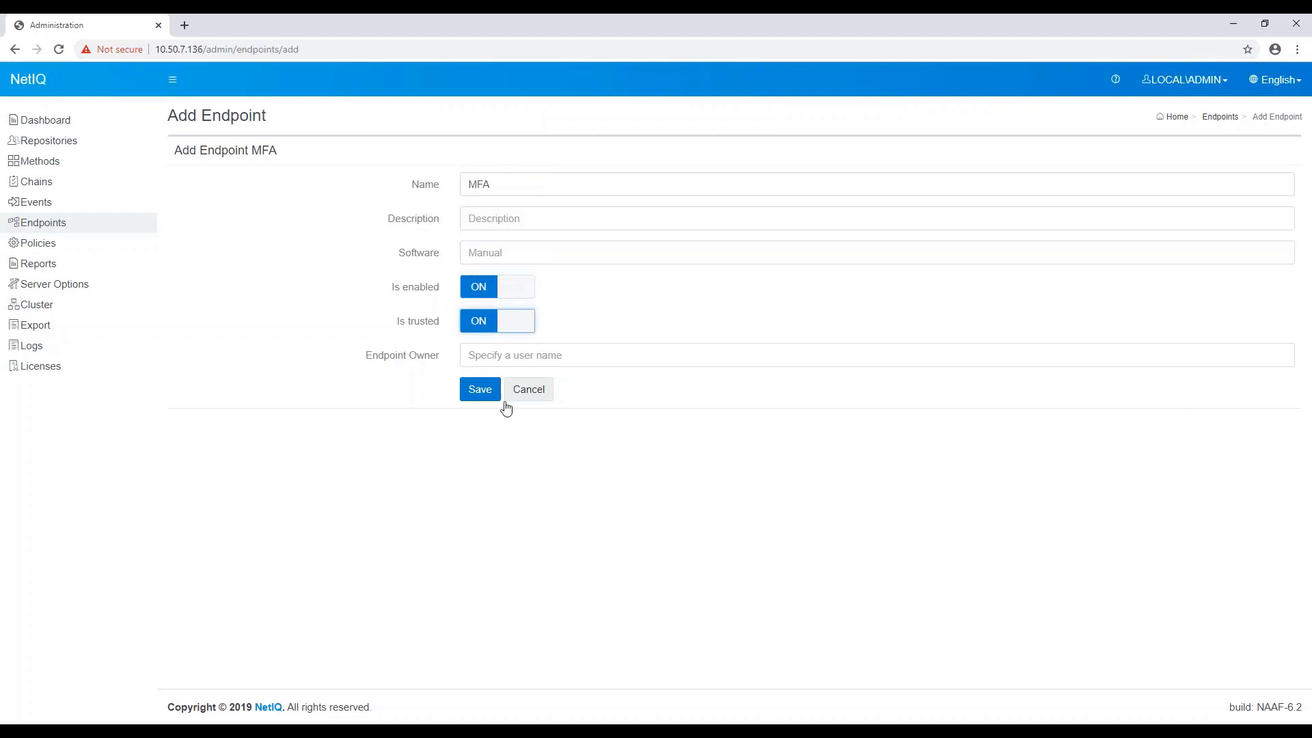
pyautogui.click(471, 398)
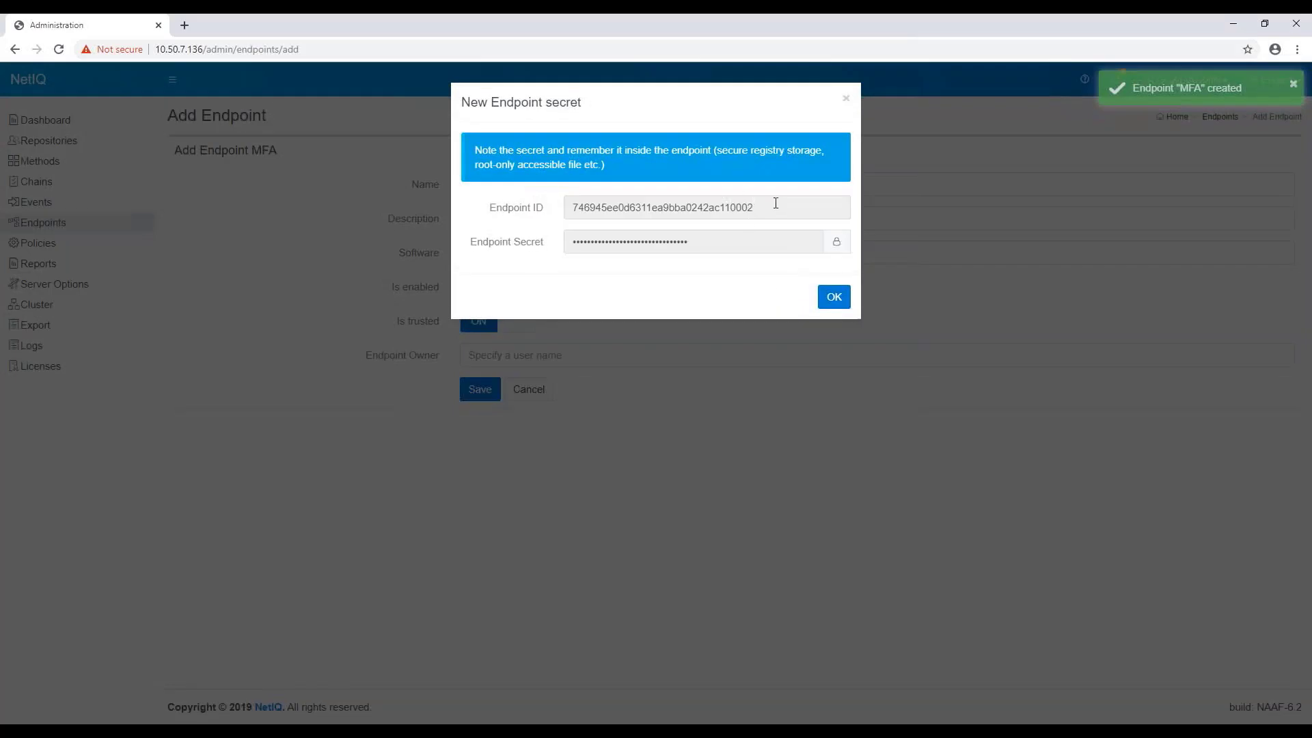
# - Paste the new endpoint ID into the EndpointID notes below the hostname
pyautogui.moveTo(772, 206); pyautogui.dragTo(568, 205)
pyautogui.hotkey('ctrl', 'c')
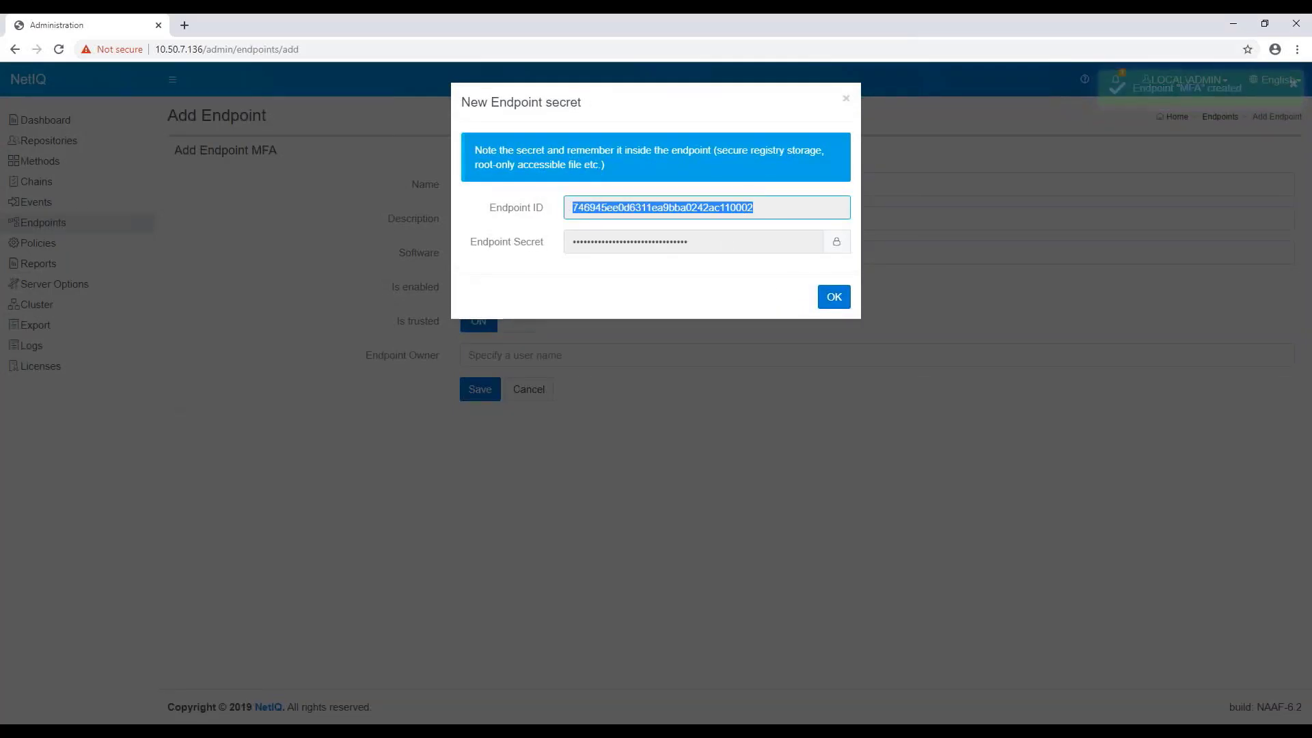
pyautogui.moveTo(641, 723)
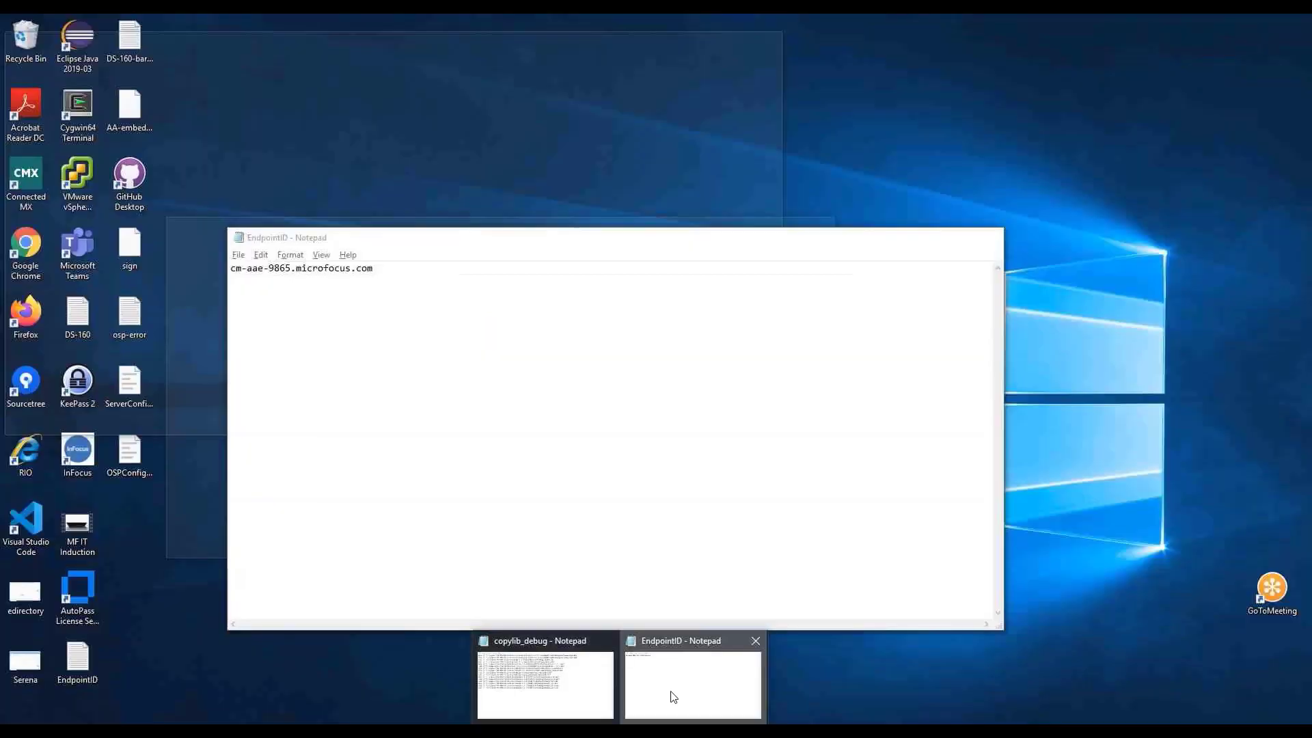
pyautogui.click(671, 695)
pyautogui.press('Return')
pyautogui.press('Return')
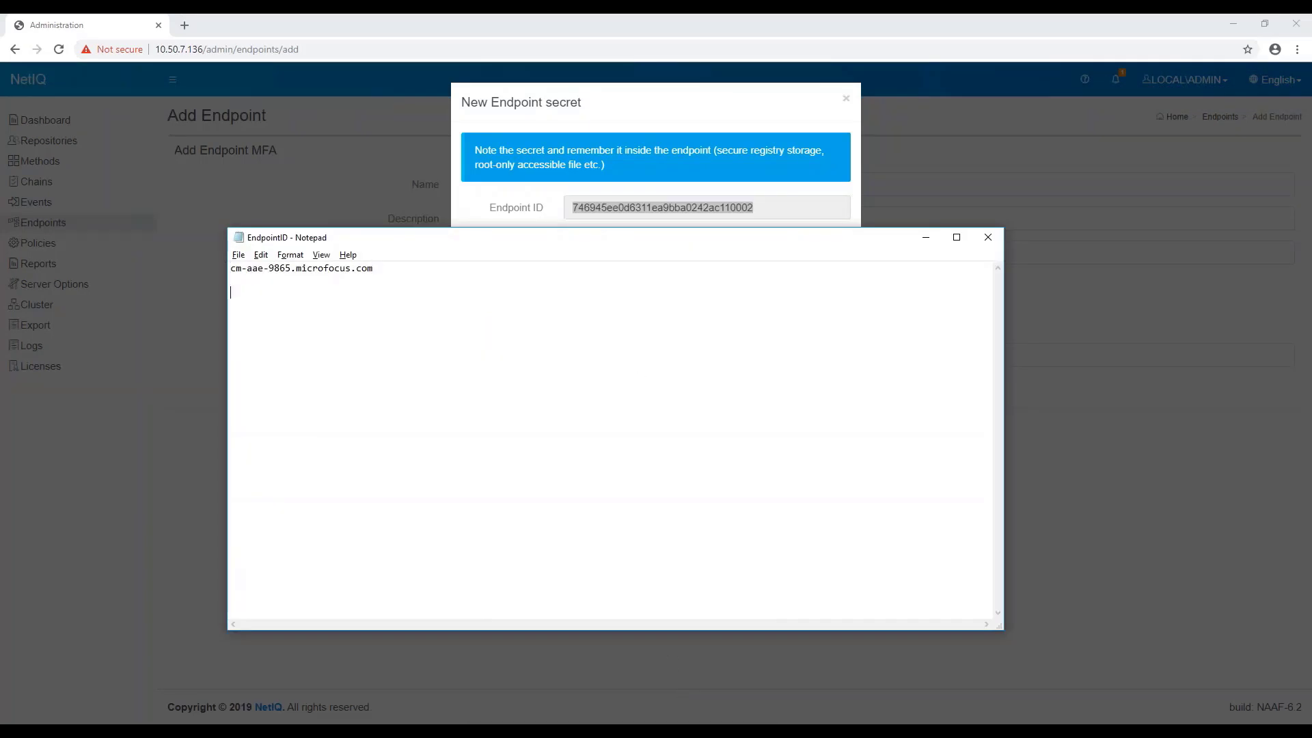
pyautogui.hotkey('ctrl', 'v')
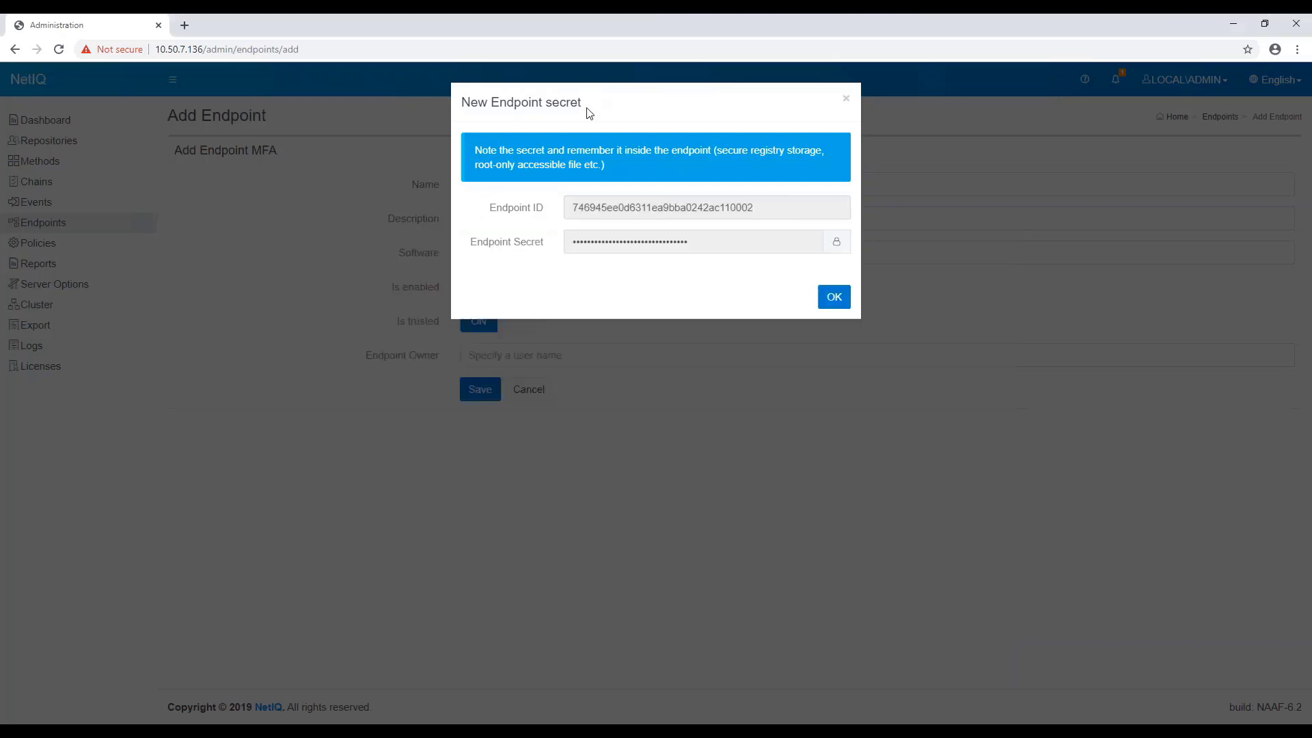
# - Reveal and copy the endpoint secret, undoing an accidental duplicate paste in the notes
pyautogui.click(590, 108)
pyautogui.click(779, 247)
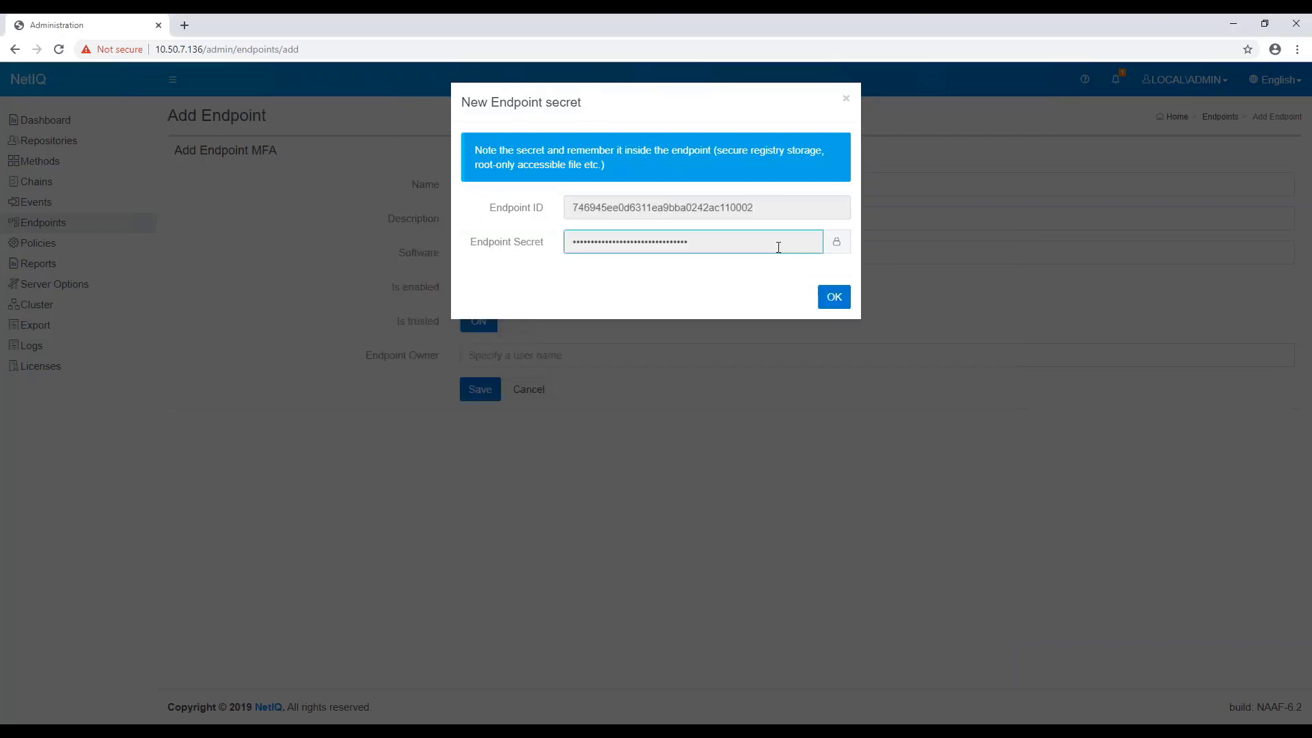
pyautogui.moveTo(743, 243); pyautogui.dragTo(560, 258)
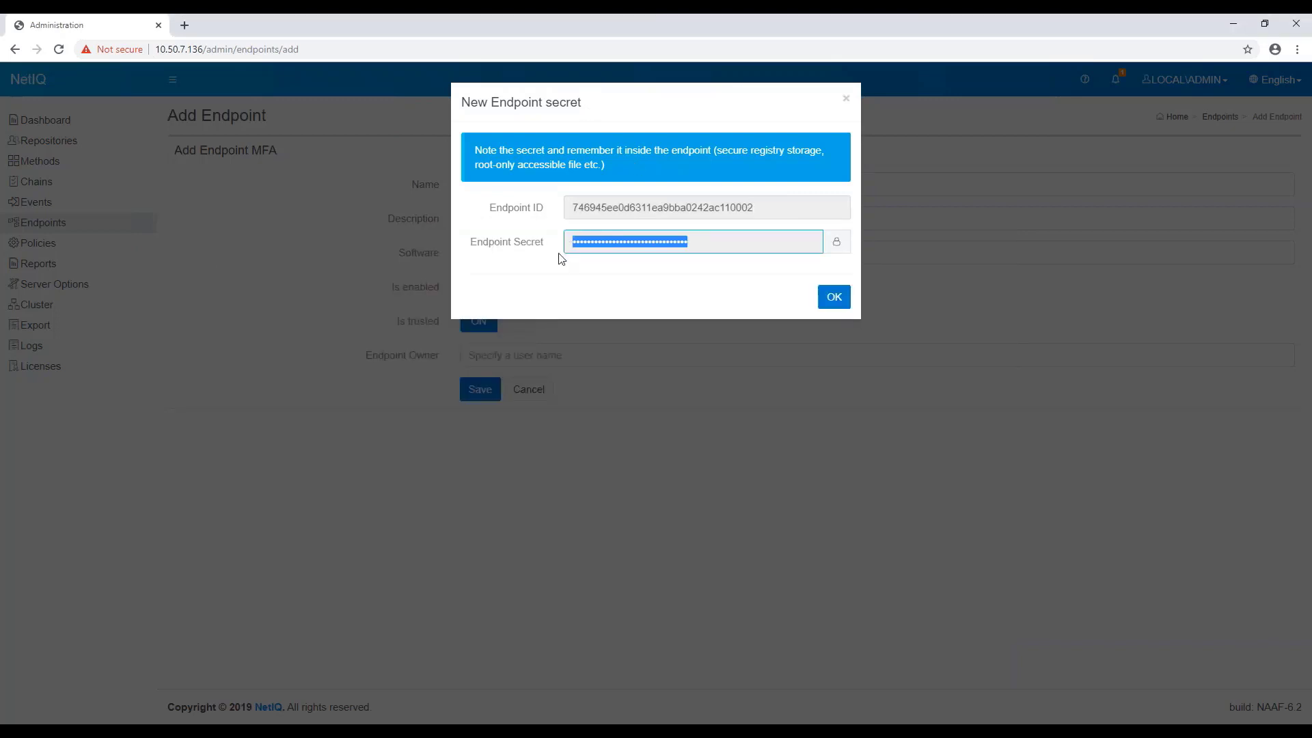
pyautogui.hotkey('alt', 'Tab')
pyautogui.hotkey('ctrl', 'v')
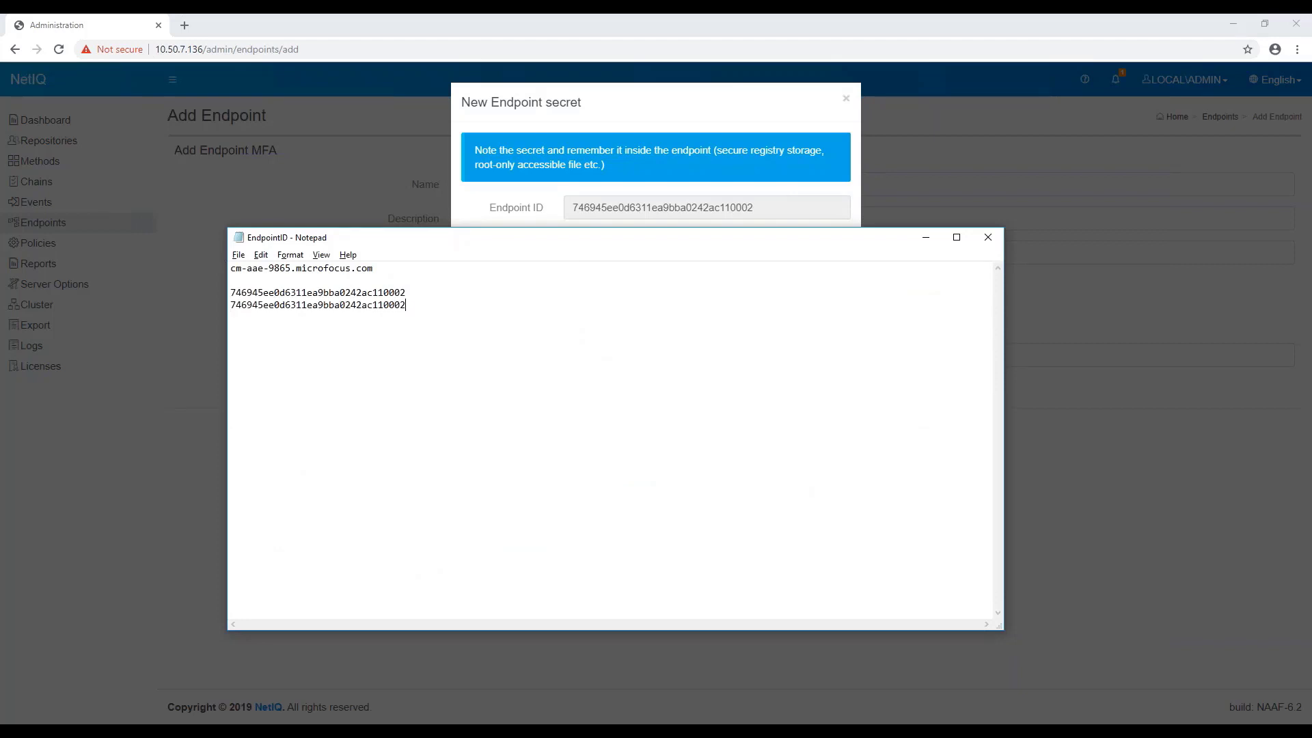
pyautogui.hotkey('ctrl', 'z')
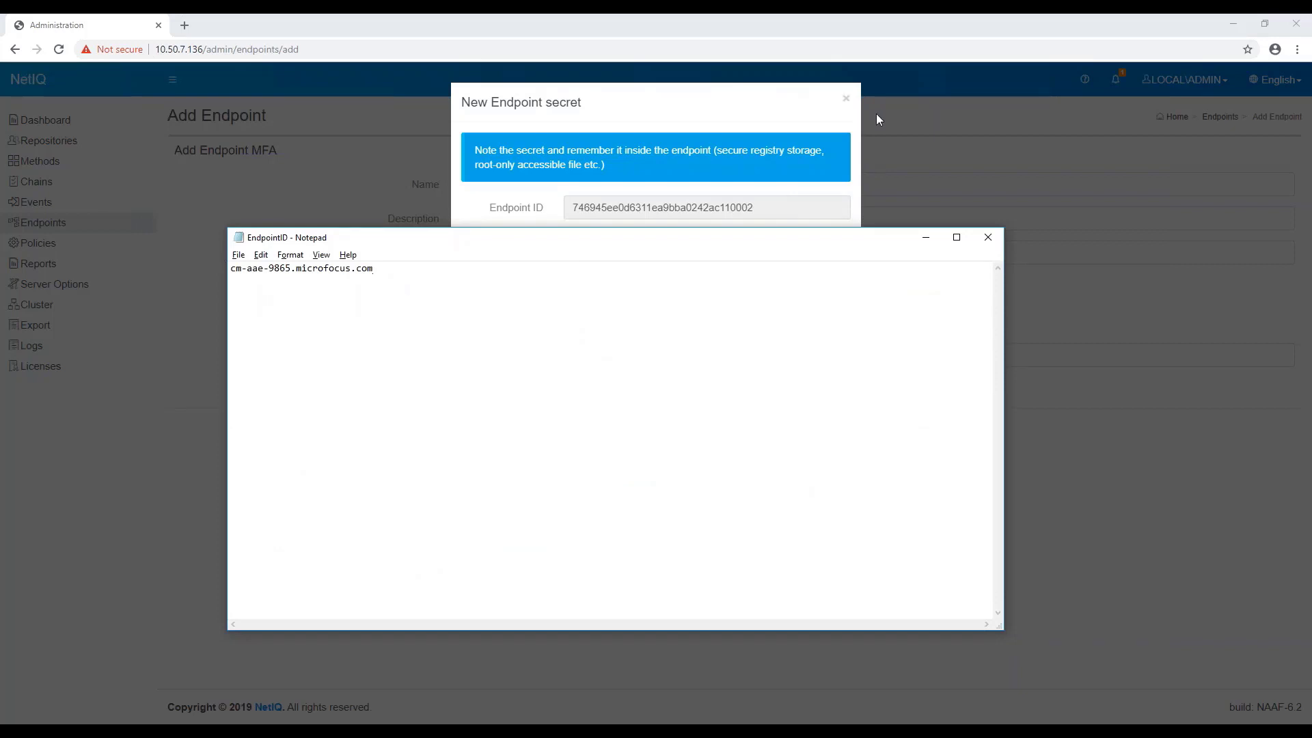
pyautogui.click(739, 103)
pyautogui.click(837, 242)
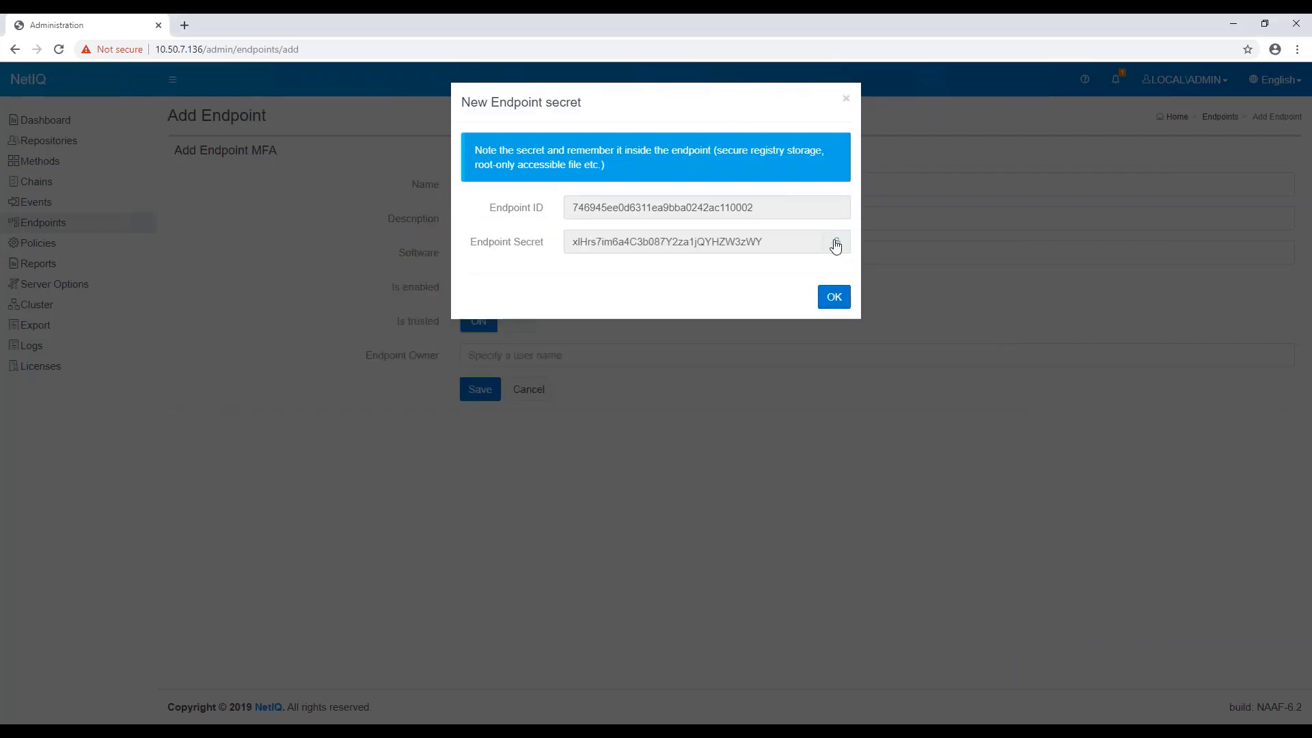
pyautogui.doubleClick(744, 242)
pyautogui.hotkey('ctrl', 'c')
pyautogui.hotkey('alt', 'Tab')
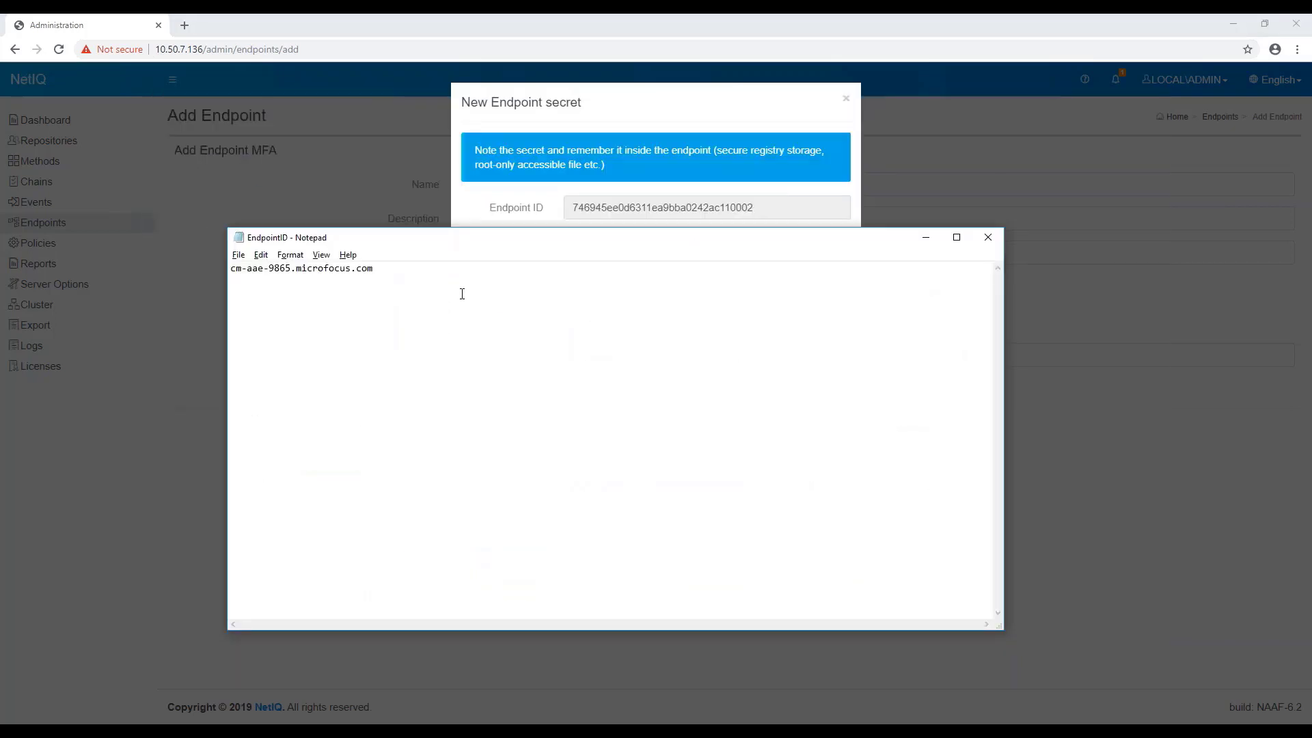
pyautogui.hotkey('ctrl', 'z')
# - Replace the duplicate ID line with the endpoint secret on its own line, then close the secret dialog
pyautogui.click(461, 294)
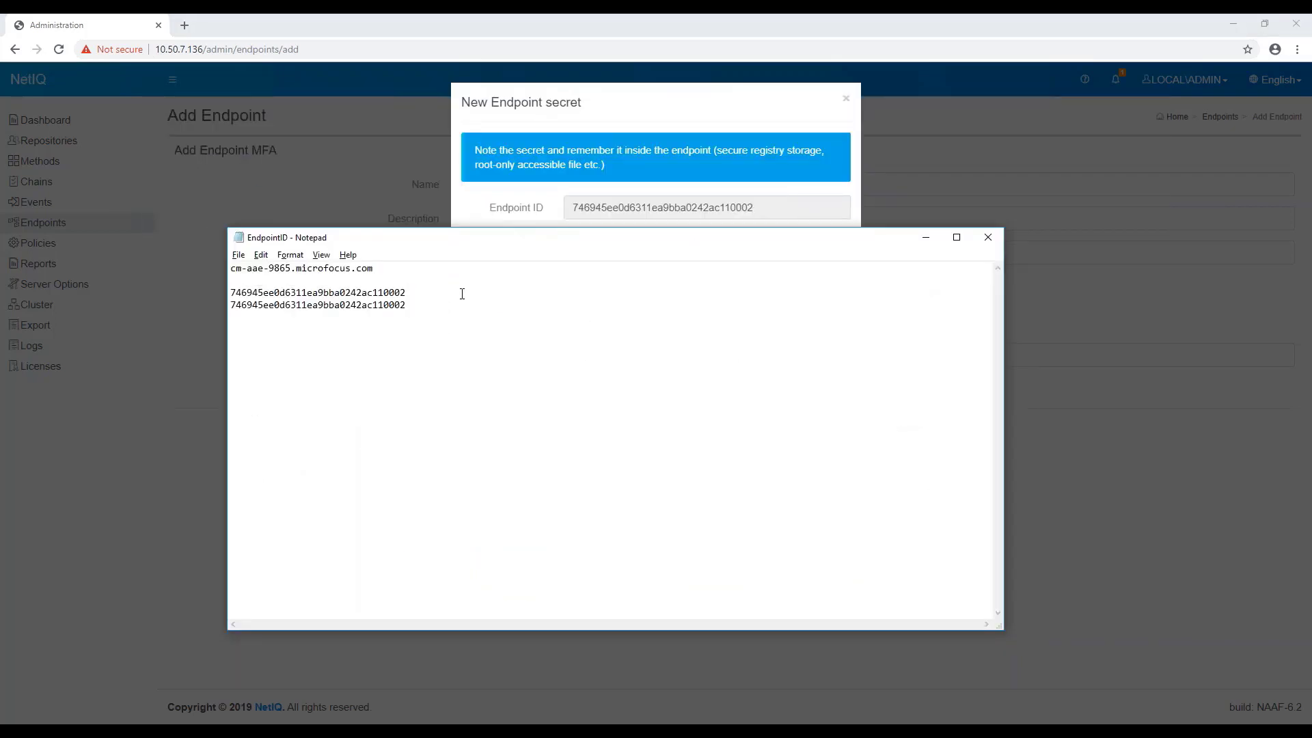
pyautogui.hotkey('shift', 'Up')
pyautogui.hotkey('ctrl', 'v')
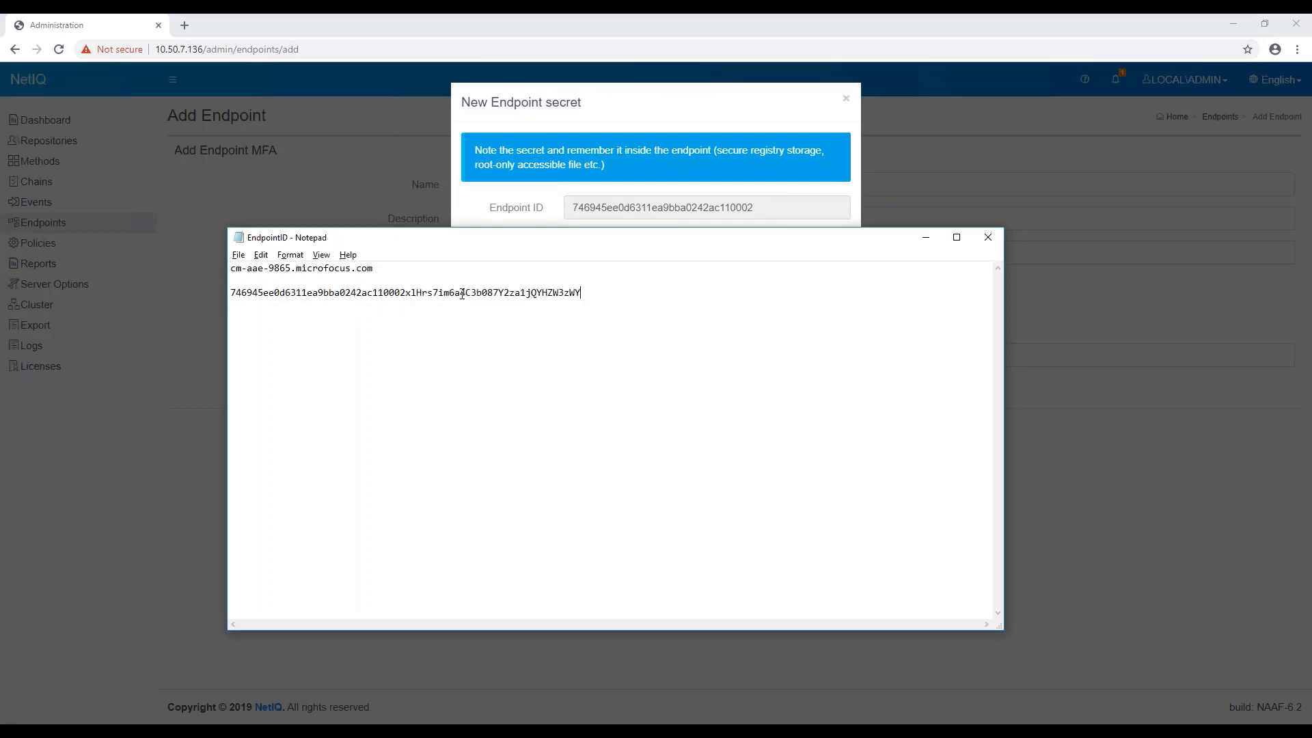
pyautogui.hotkey('ctrl', 'z')
pyautogui.press('Delete')
pyautogui.press('Return')
pyautogui.hotkey('ctrl', 'v')
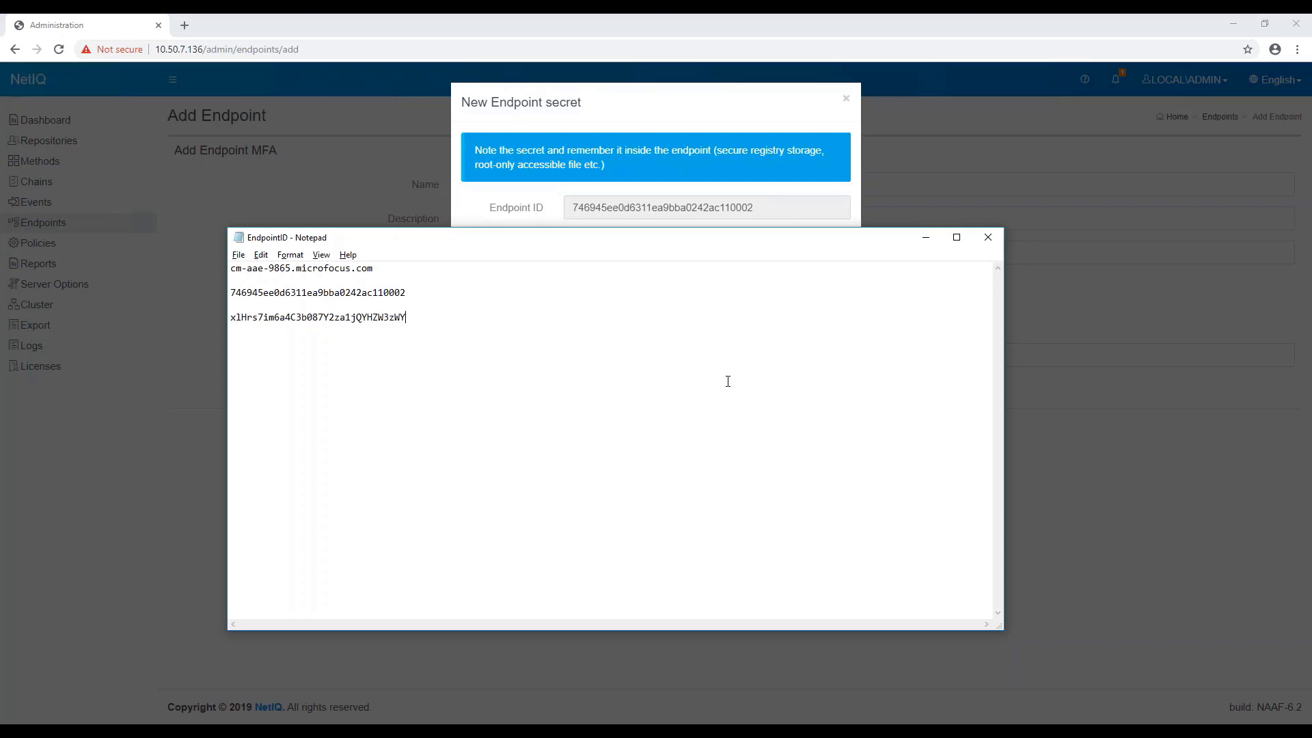
pyautogui.click(718, 102)
pyautogui.click(832, 295)
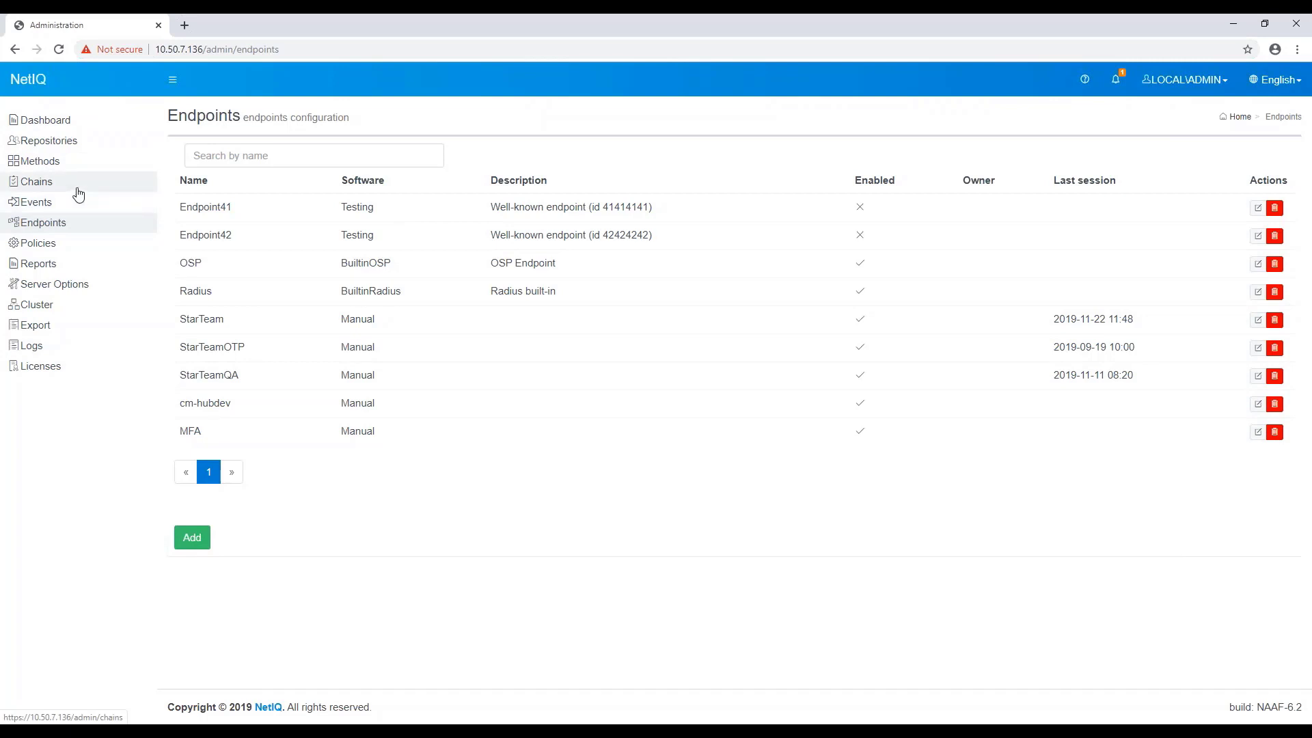
# - Check the Mail sender policy's host smtp.microfocus.com, port 25 and sender email, then open Methods
pyautogui.click(46, 251)
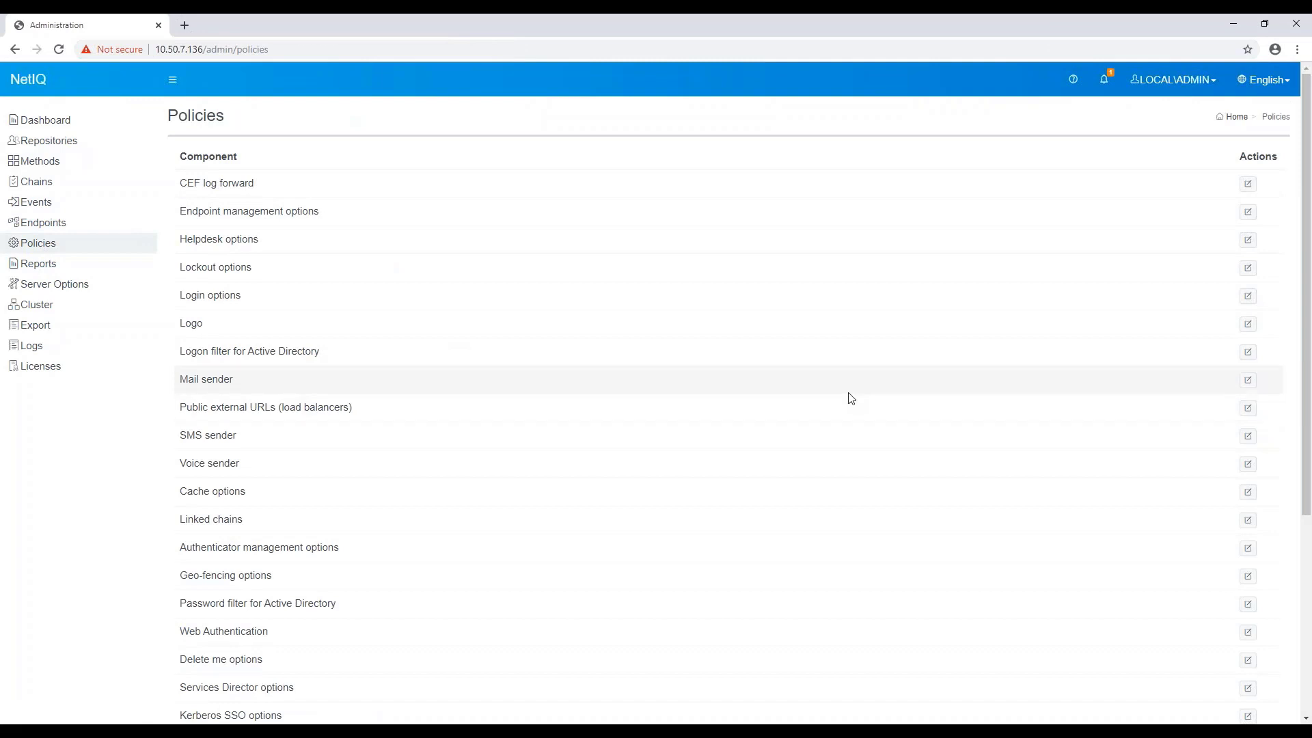
pyautogui.click(1248, 380)
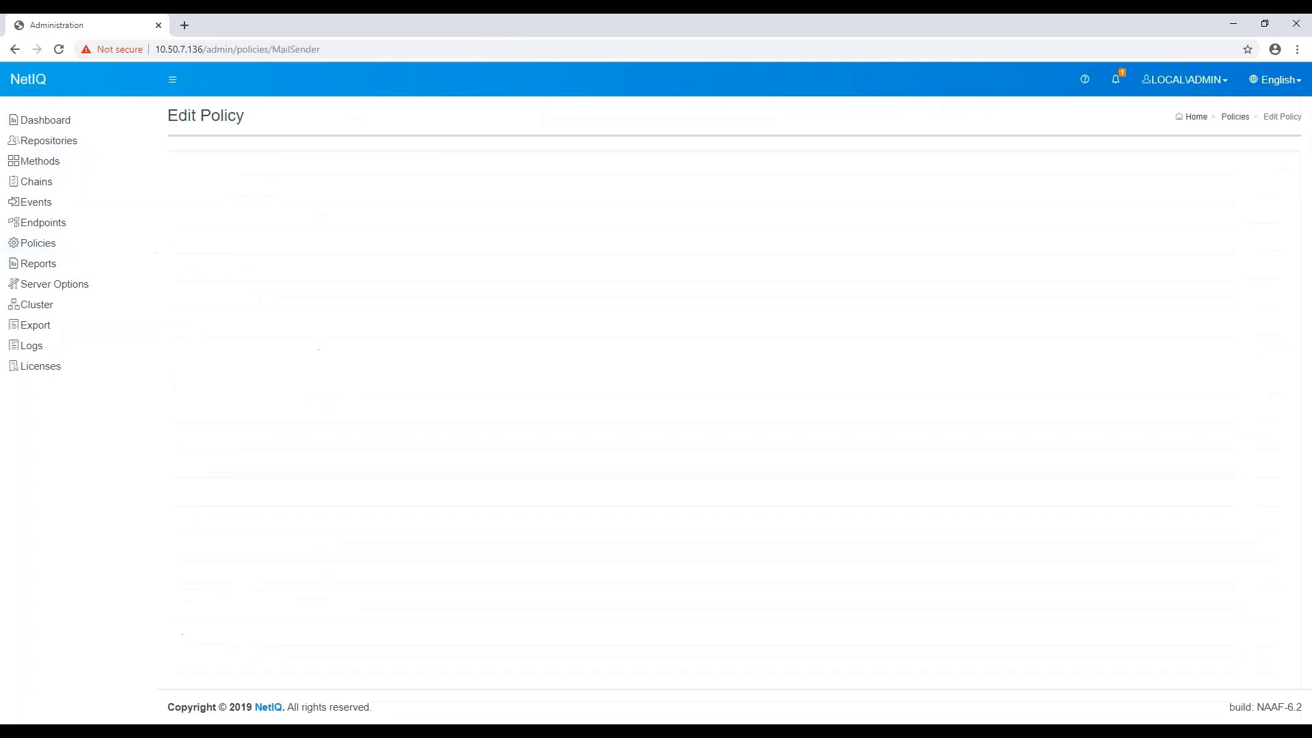
pyautogui.click(609, 185)
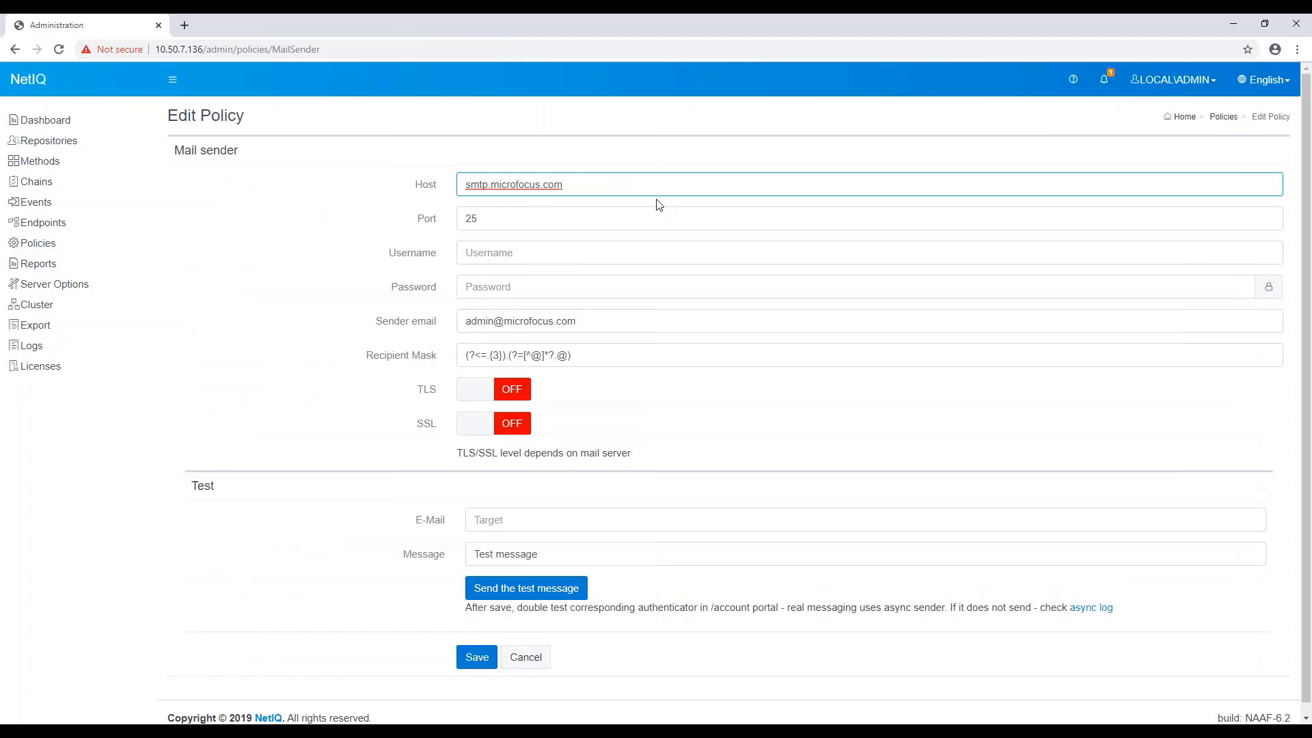
pyautogui.doubleClick(508, 228)
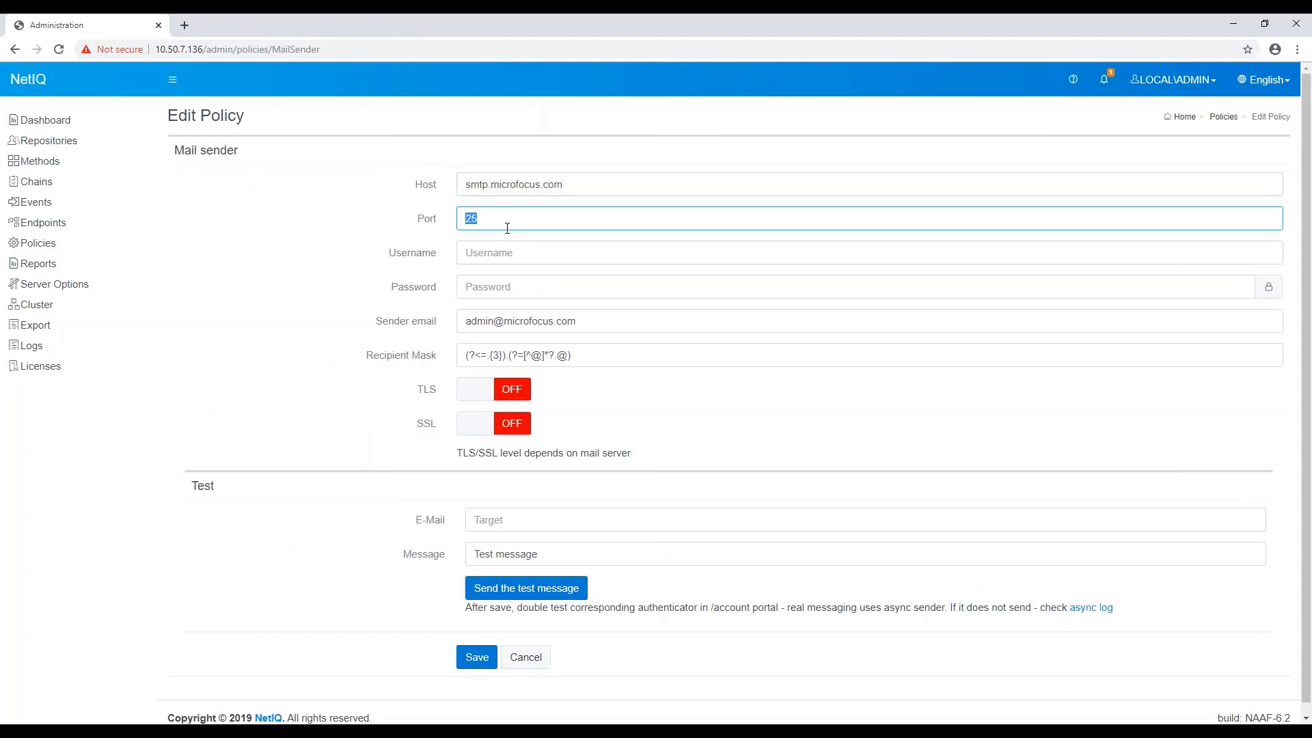
pyautogui.click(507, 228)
pyautogui.moveTo(632, 326); pyautogui.dragTo(444, 337)
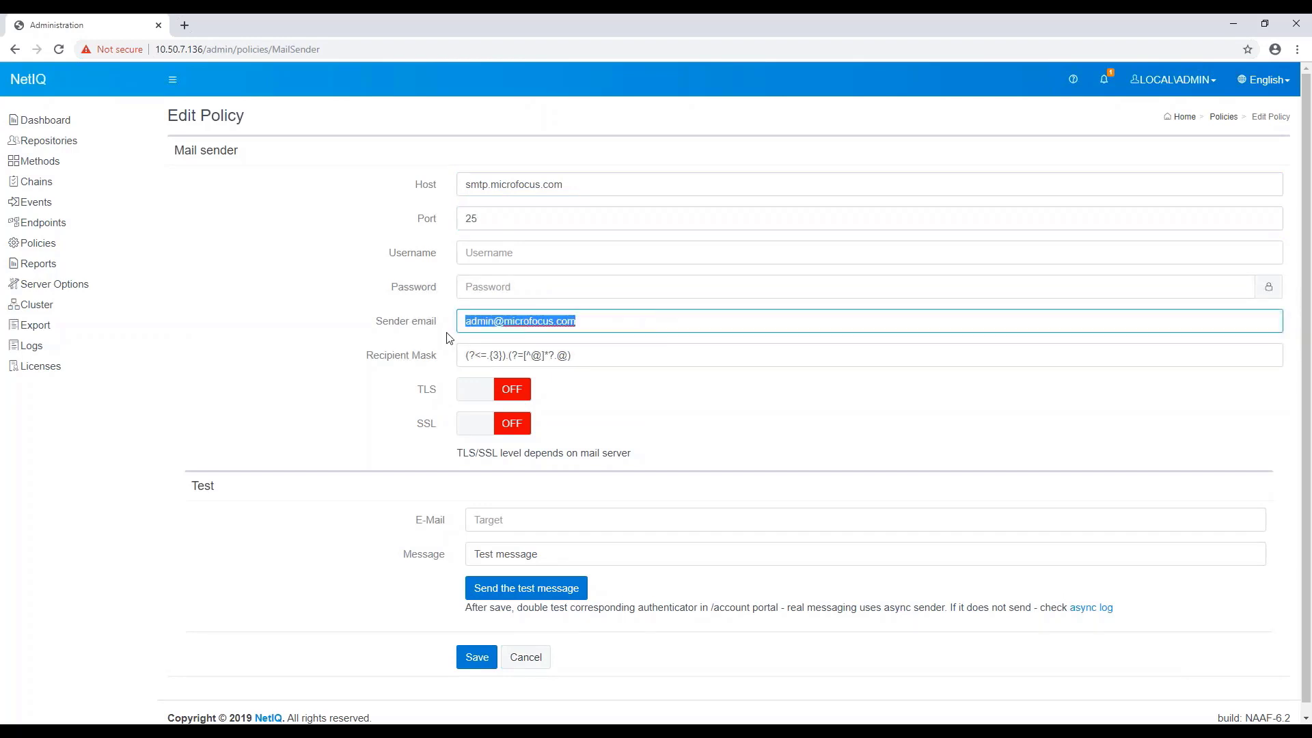
pyautogui.click(677, 319)
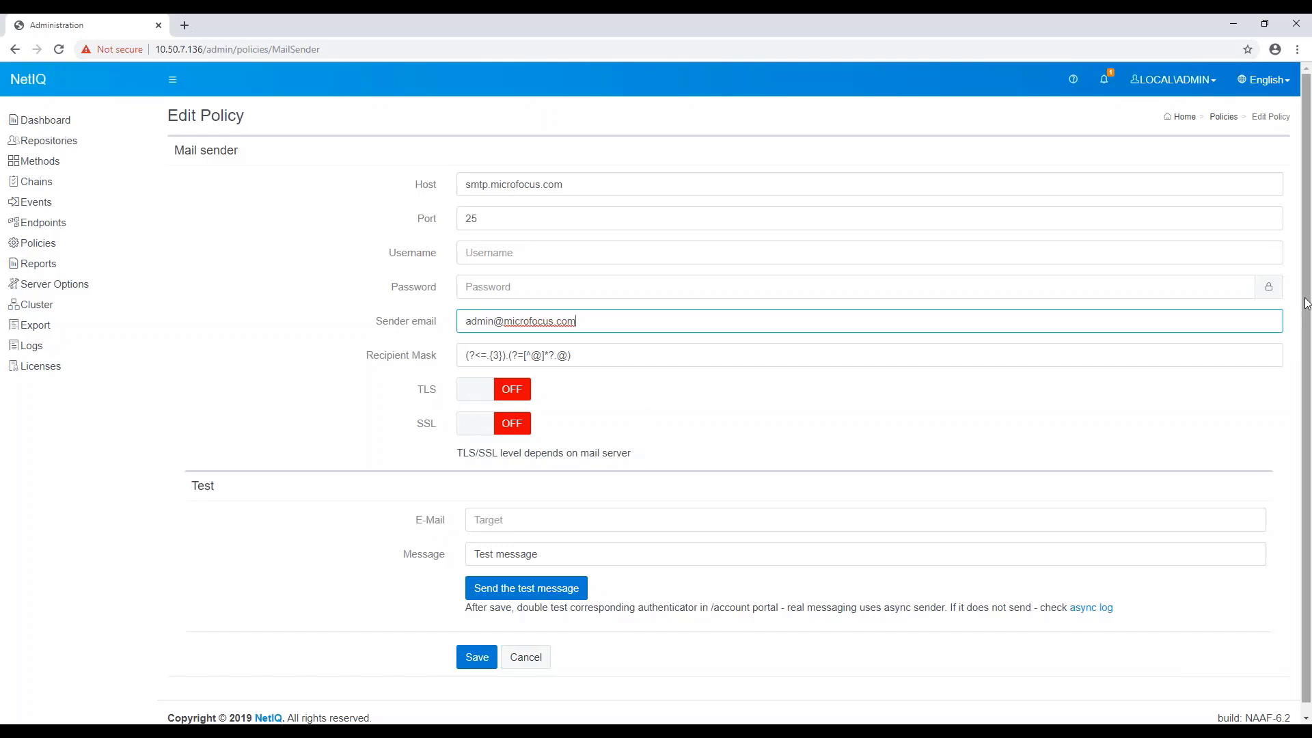
pyautogui.moveTo(1307, 304); pyautogui.dragTo(1307, 376)
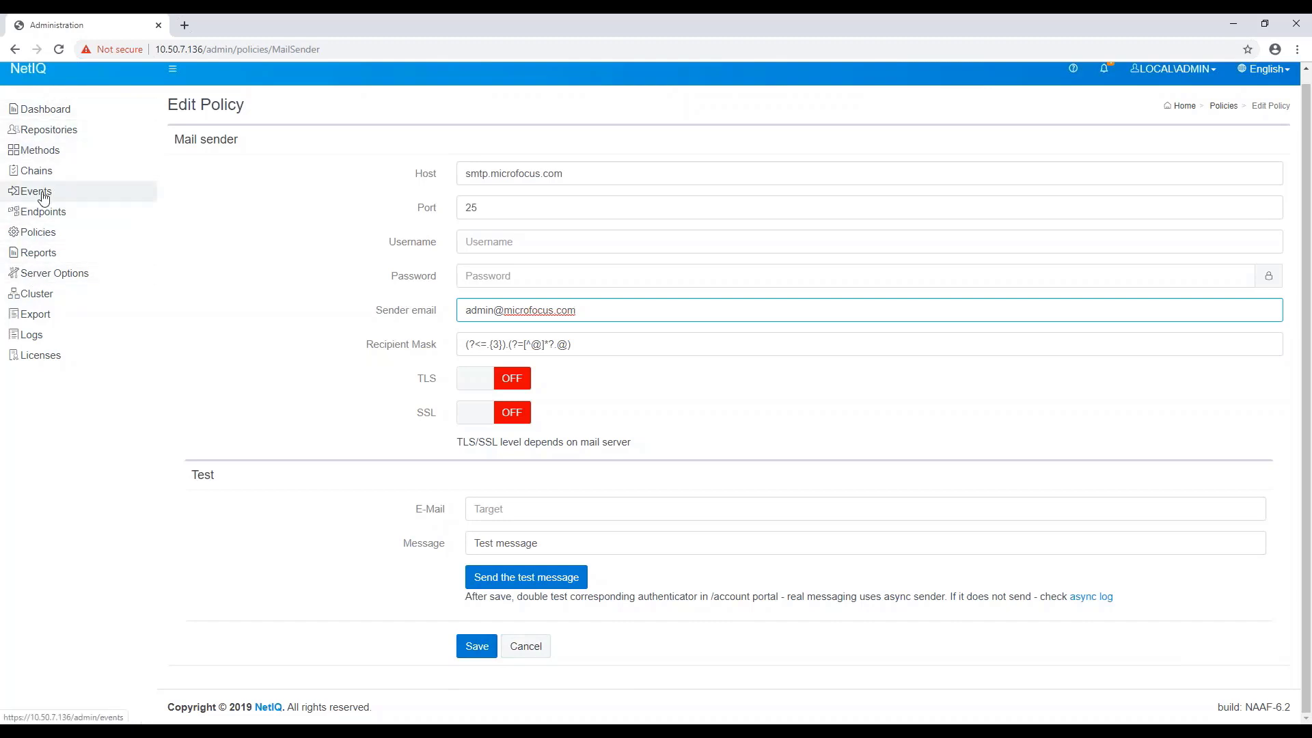
pyautogui.click(41, 155)
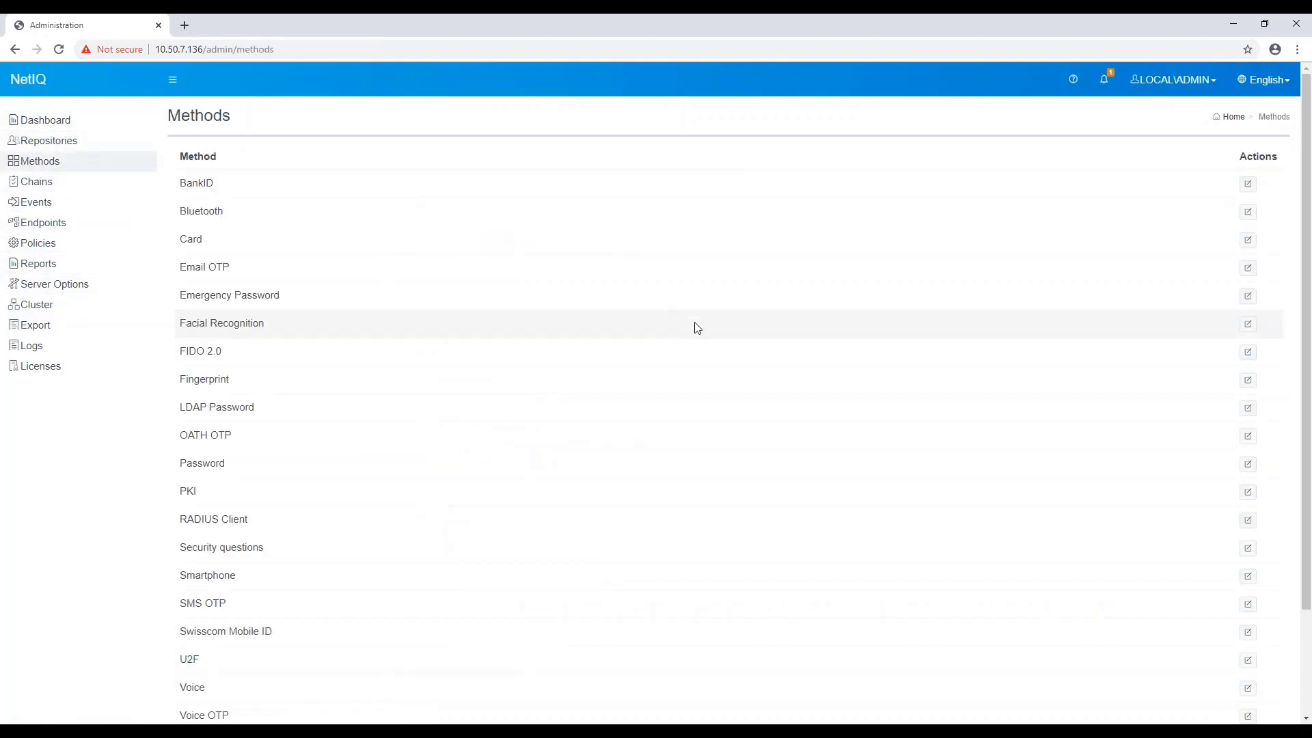
pyautogui.click(1247, 268)
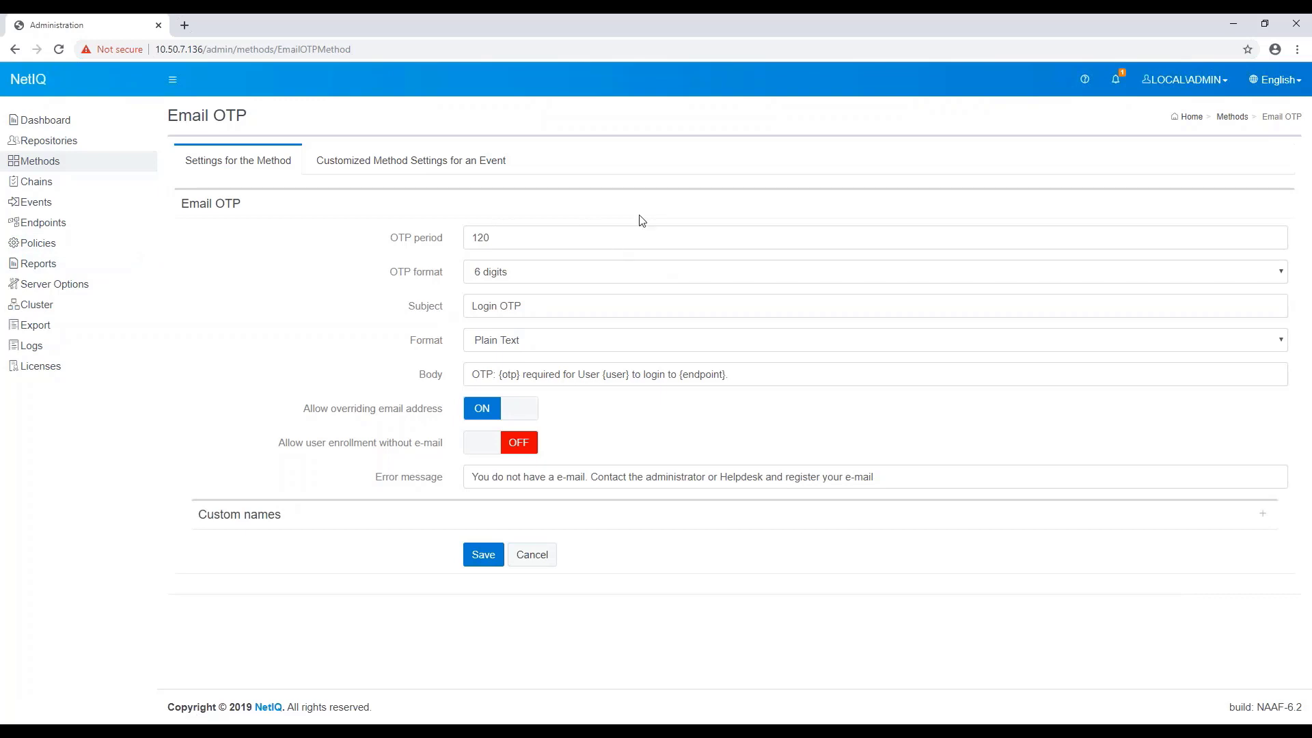
pyautogui.click(562, 237)
pyautogui.doubleClick(563, 237)
pyautogui.click(563, 237)
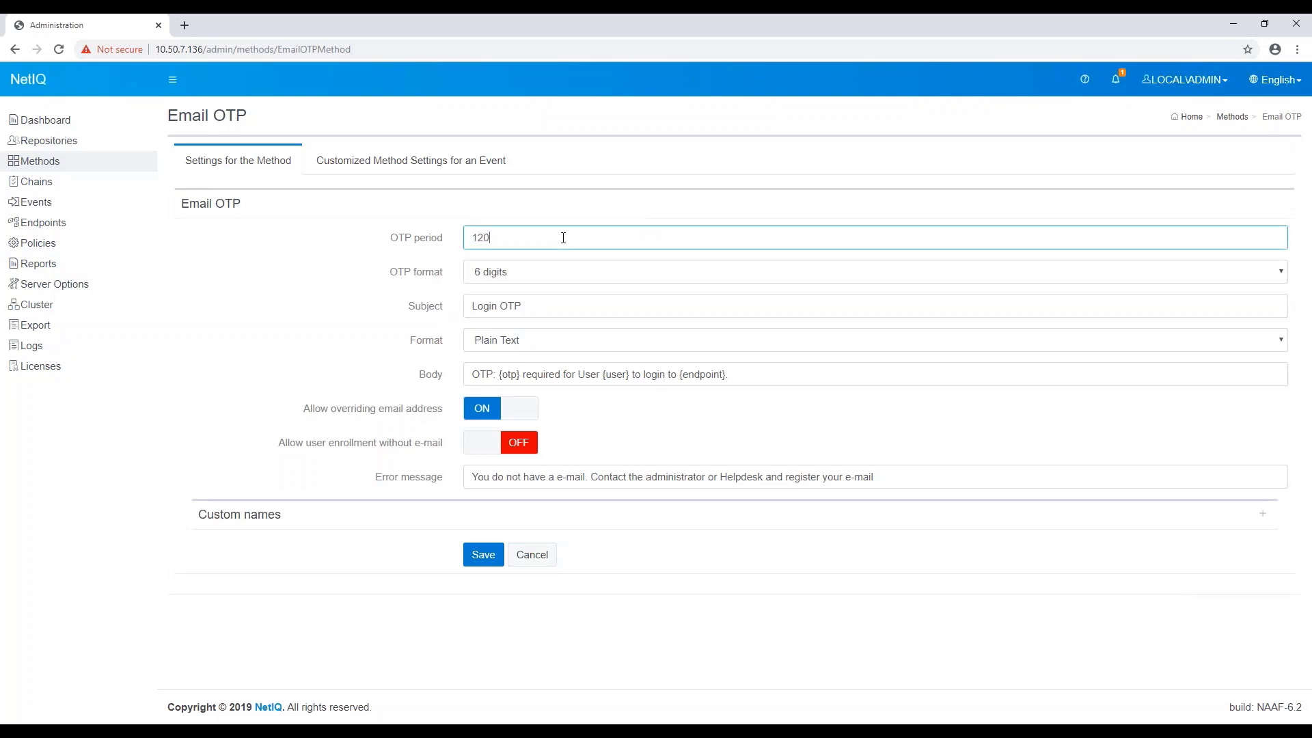
pyautogui.click(571, 281)
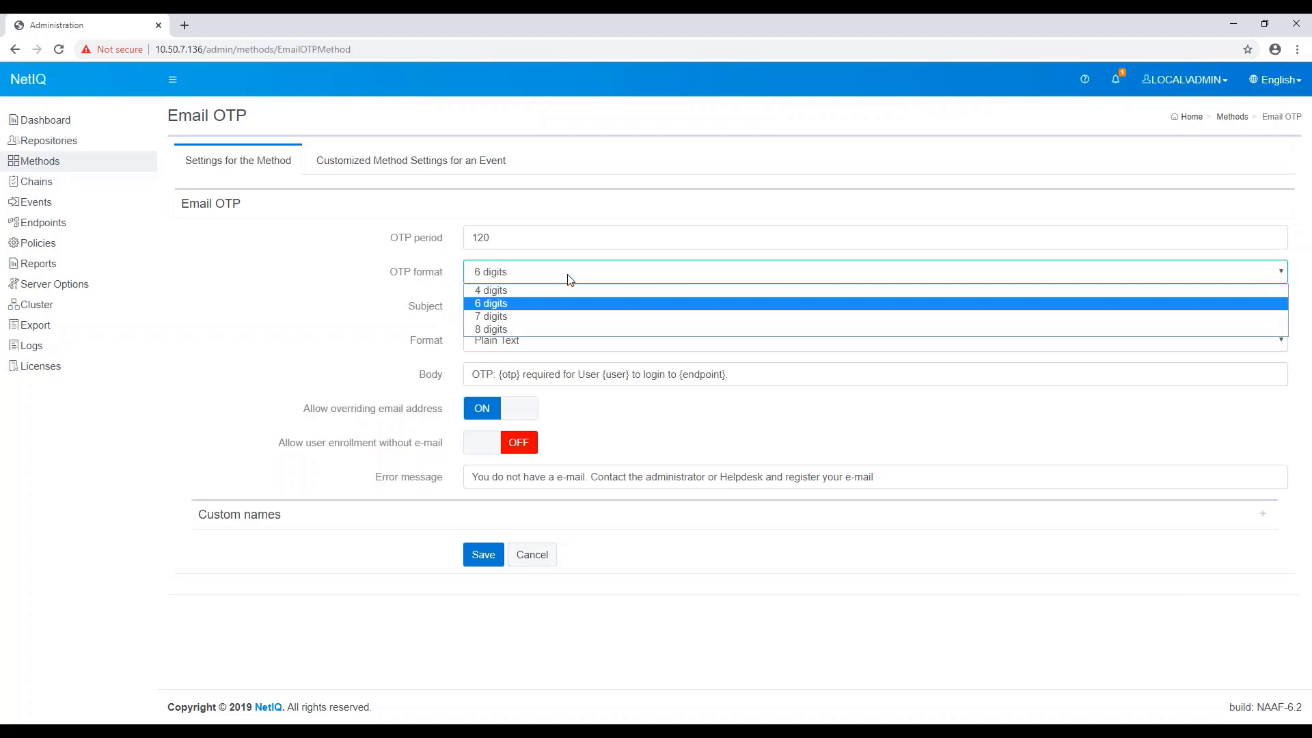
pyautogui.click(567, 279)
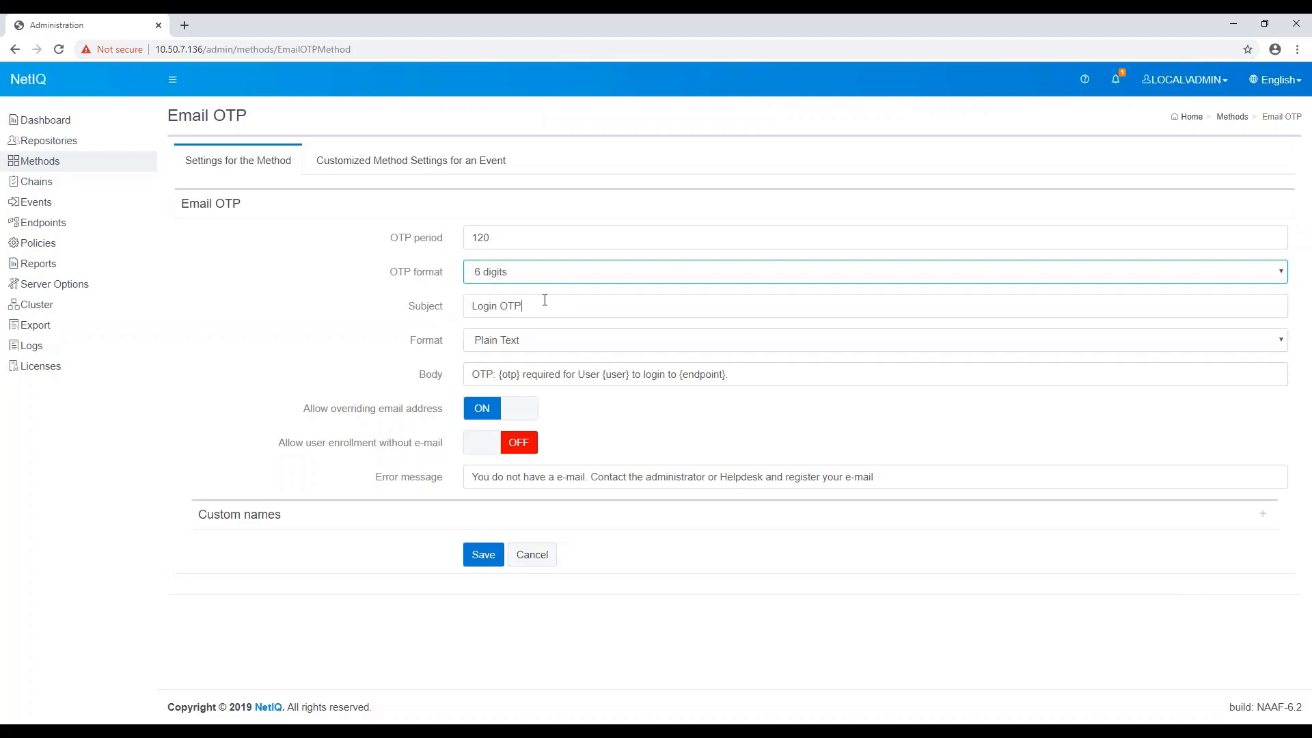
pyautogui.doubleClick(545, 300)
pyautogui.click(544, 300)
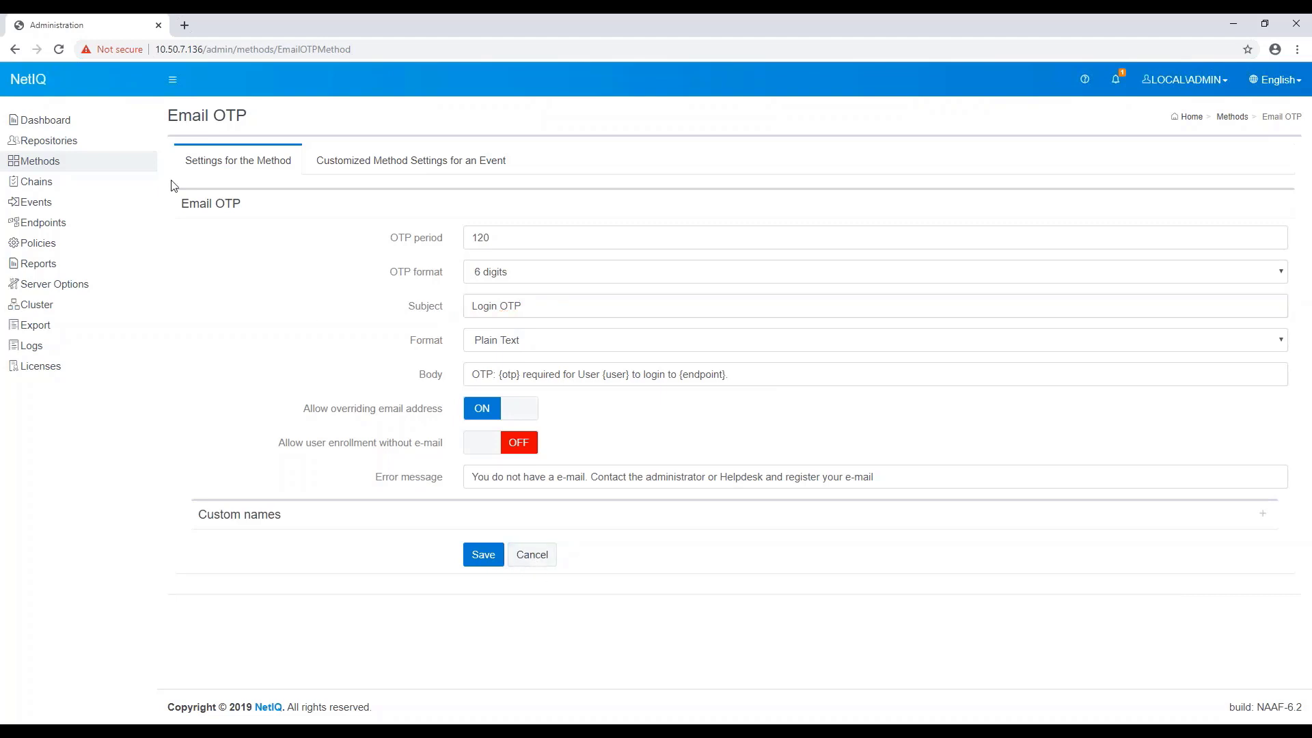
pyautogui.click(52, 161)
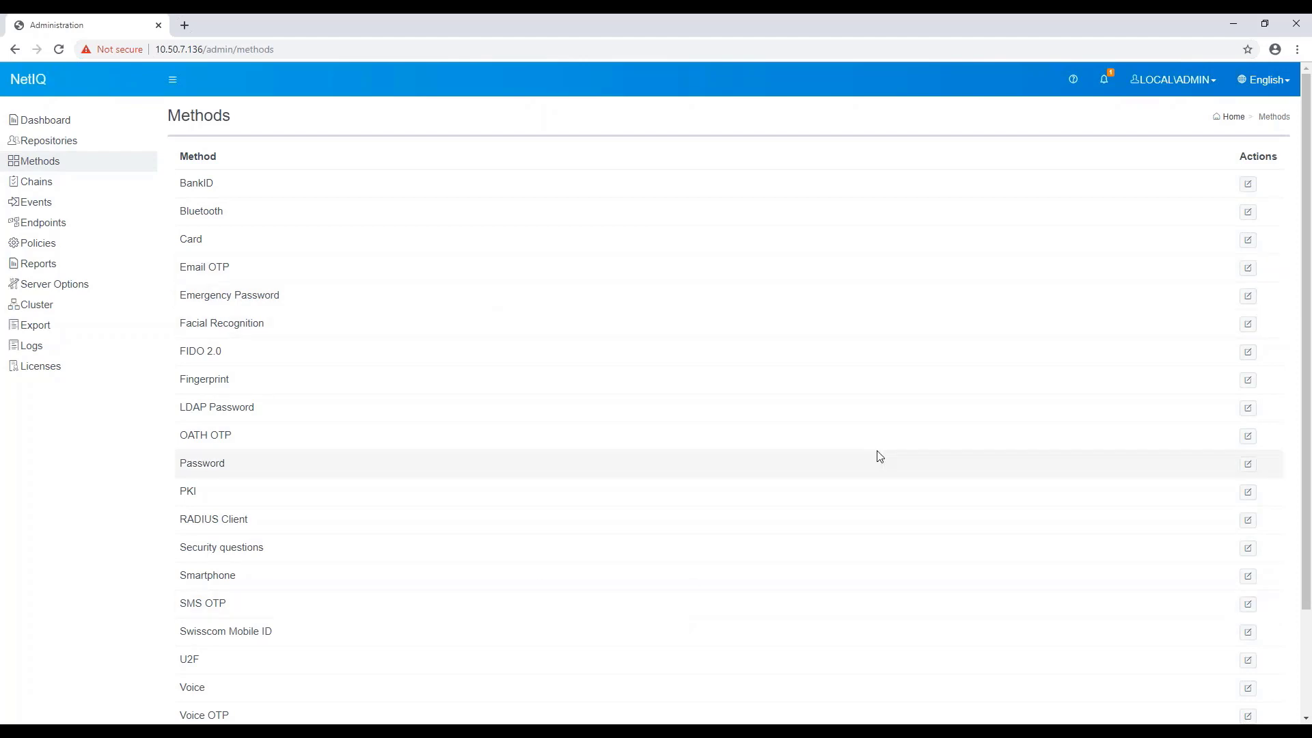
pyautogui.moveTo(1308, 164); pyautogui.dragTo(1308, 233)
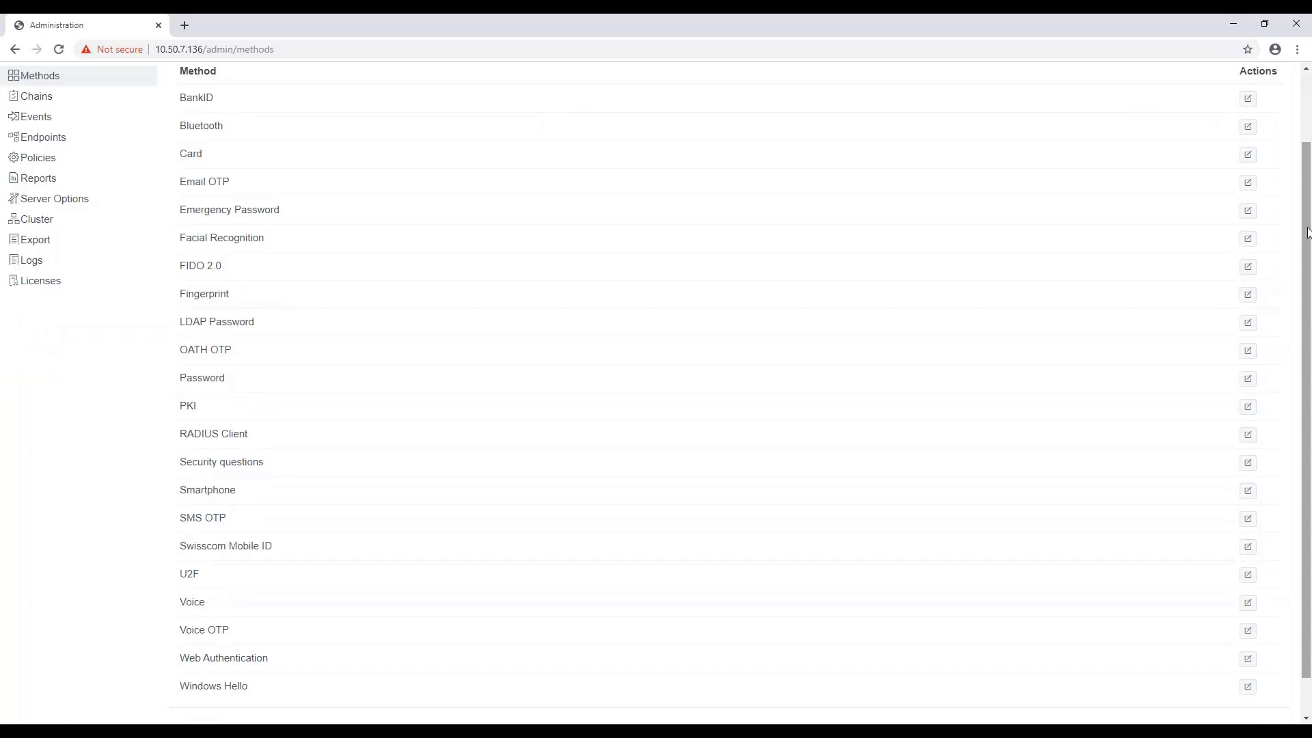
pyautogui.moveTo(1308, 232); pyautogui.dragTo(1308, 165)
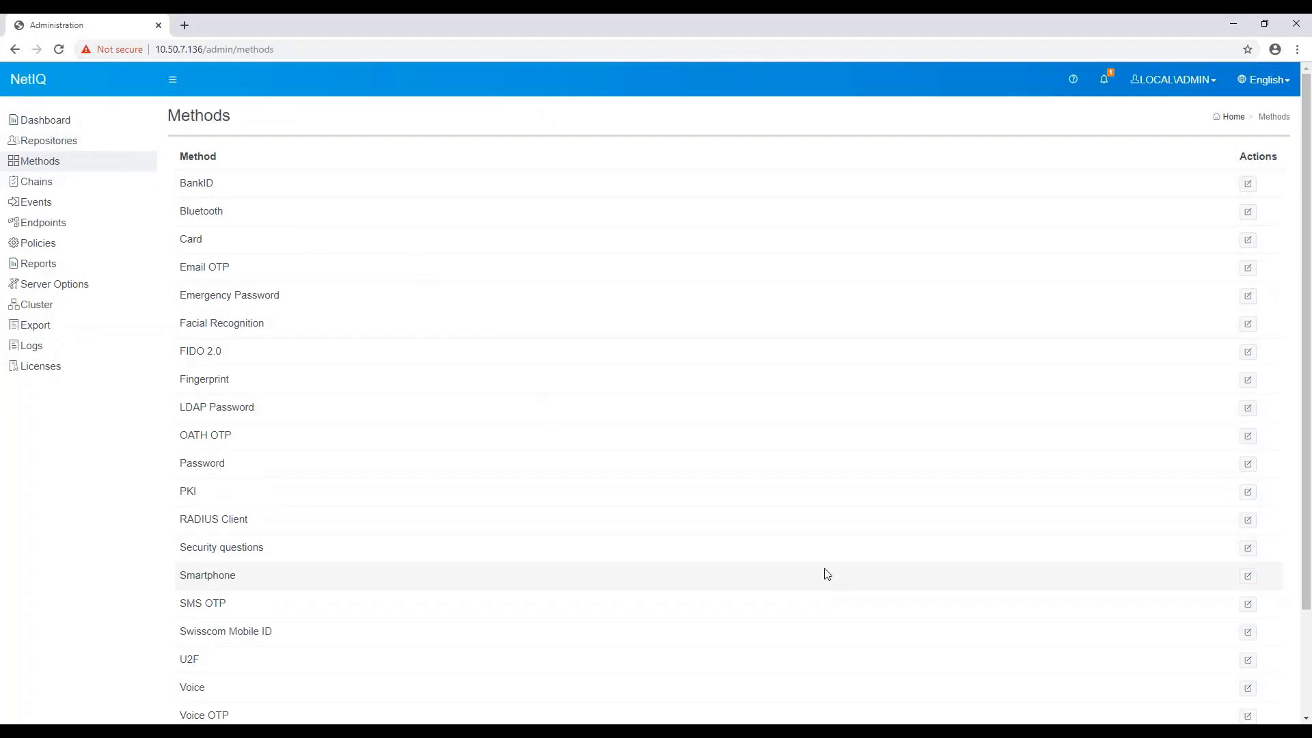
pyautogui.moveTo(755, 733)
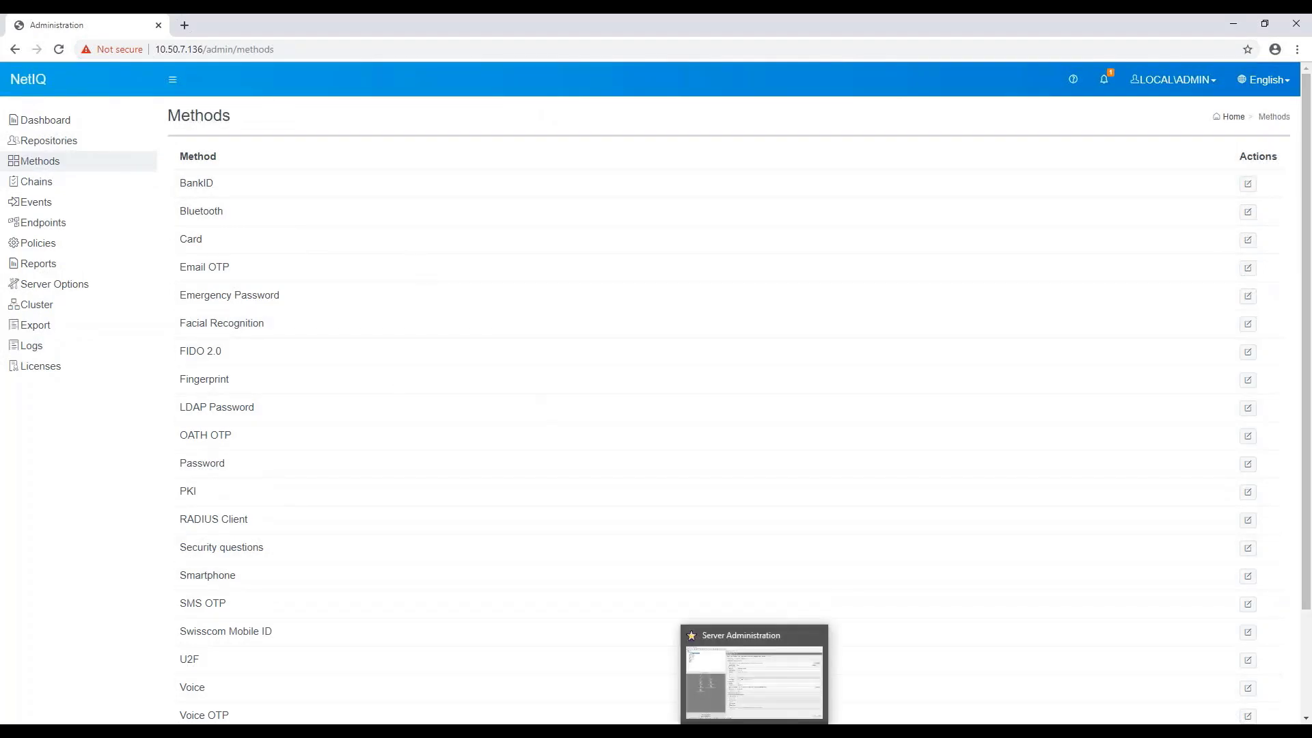
pyautogui.click(754, 677)
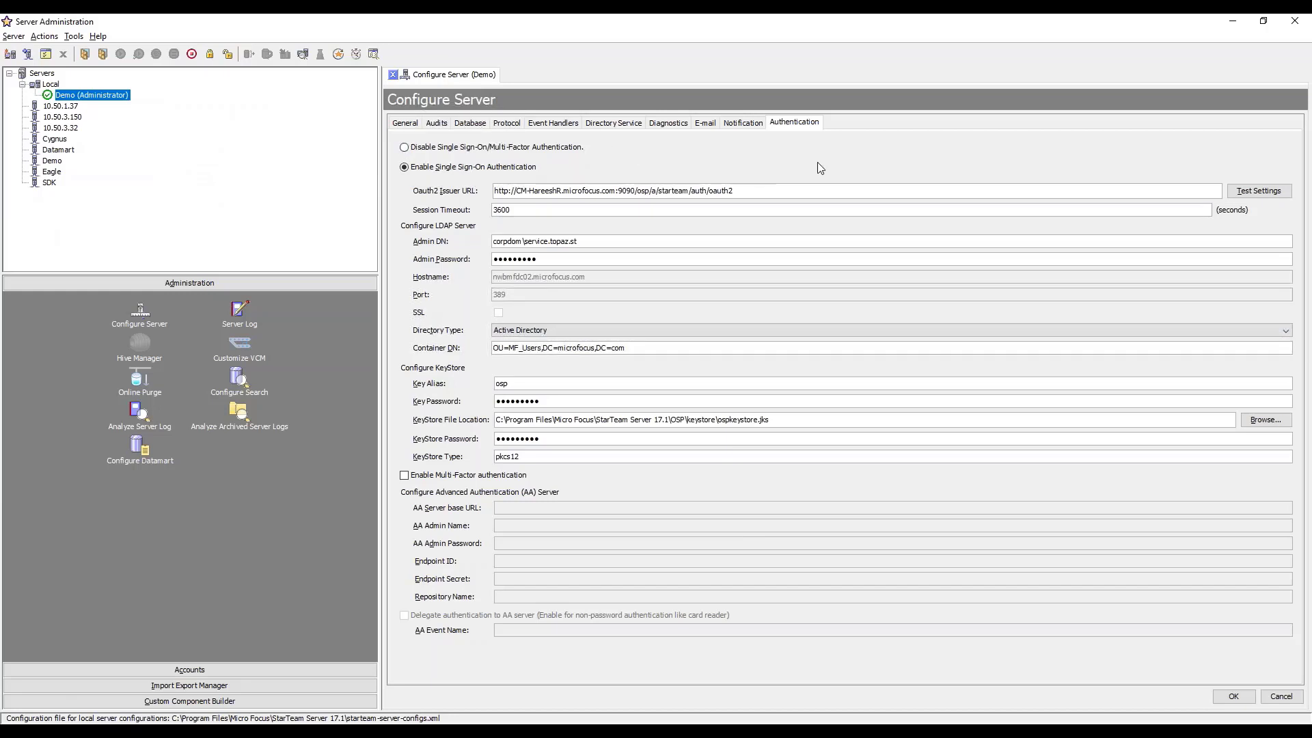
pyautogui.click(432, 477)
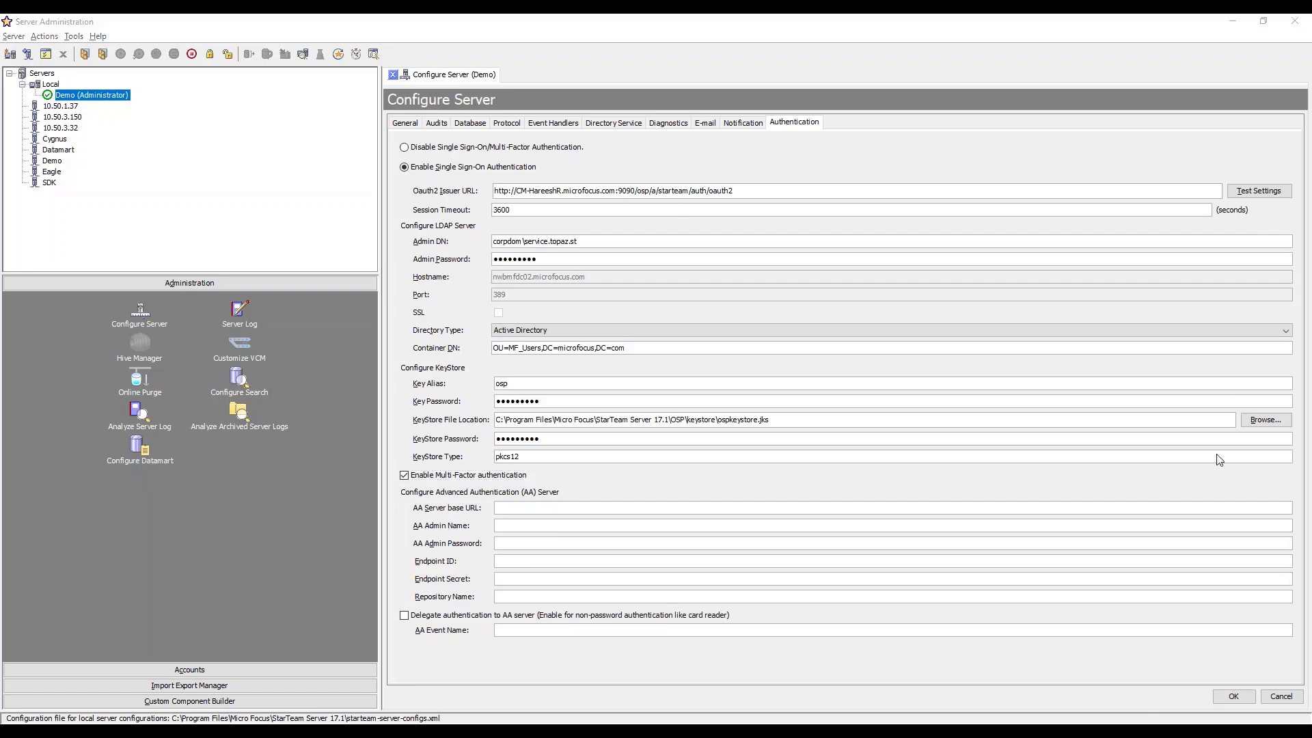
pyautogui.click(636, 507)
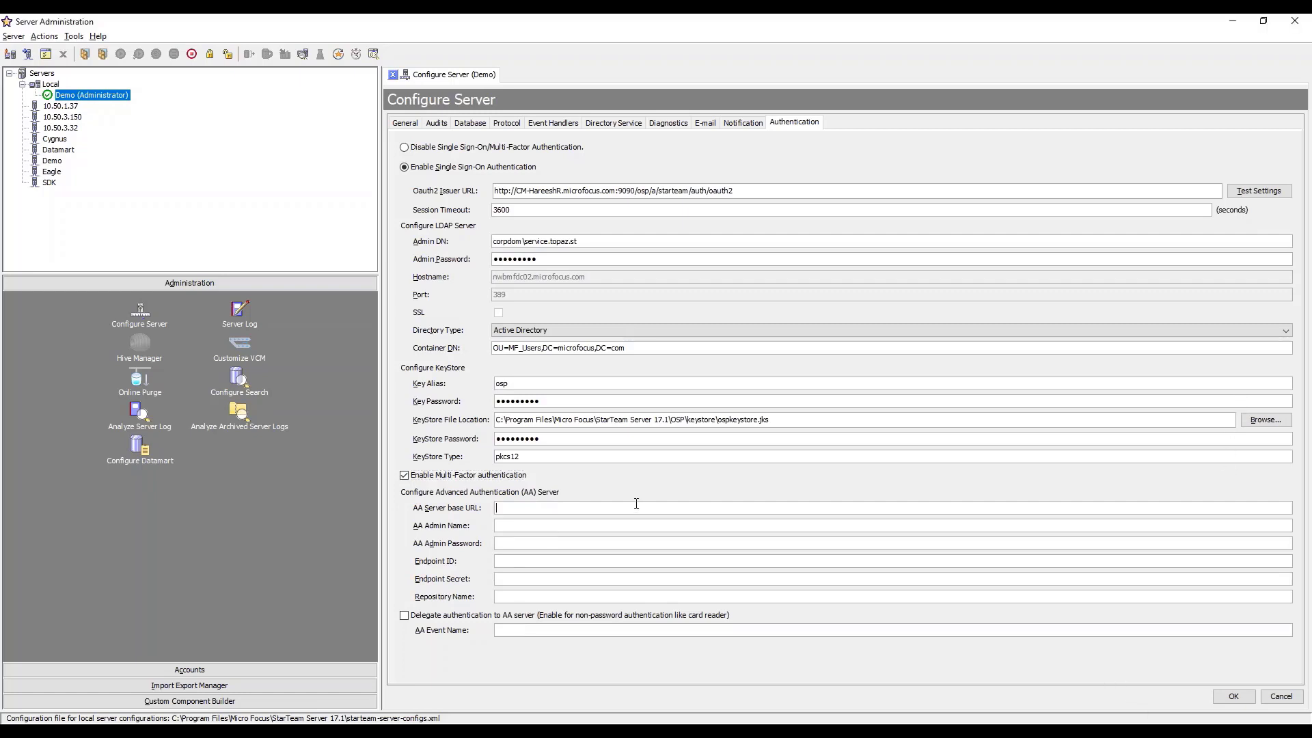
pyautogui.write('https://cm-aae-9865.microfocus.com/api/v1')
pyautogui.click(516, 510)
pyautogui.press('Delete')
pyautogui.write(':')
# - Enter AA admin name 'admin' and the AA admin password
pyautogui.write('admin')
pyautogui.press('Tab')
pyautogui.write('••••••••••')
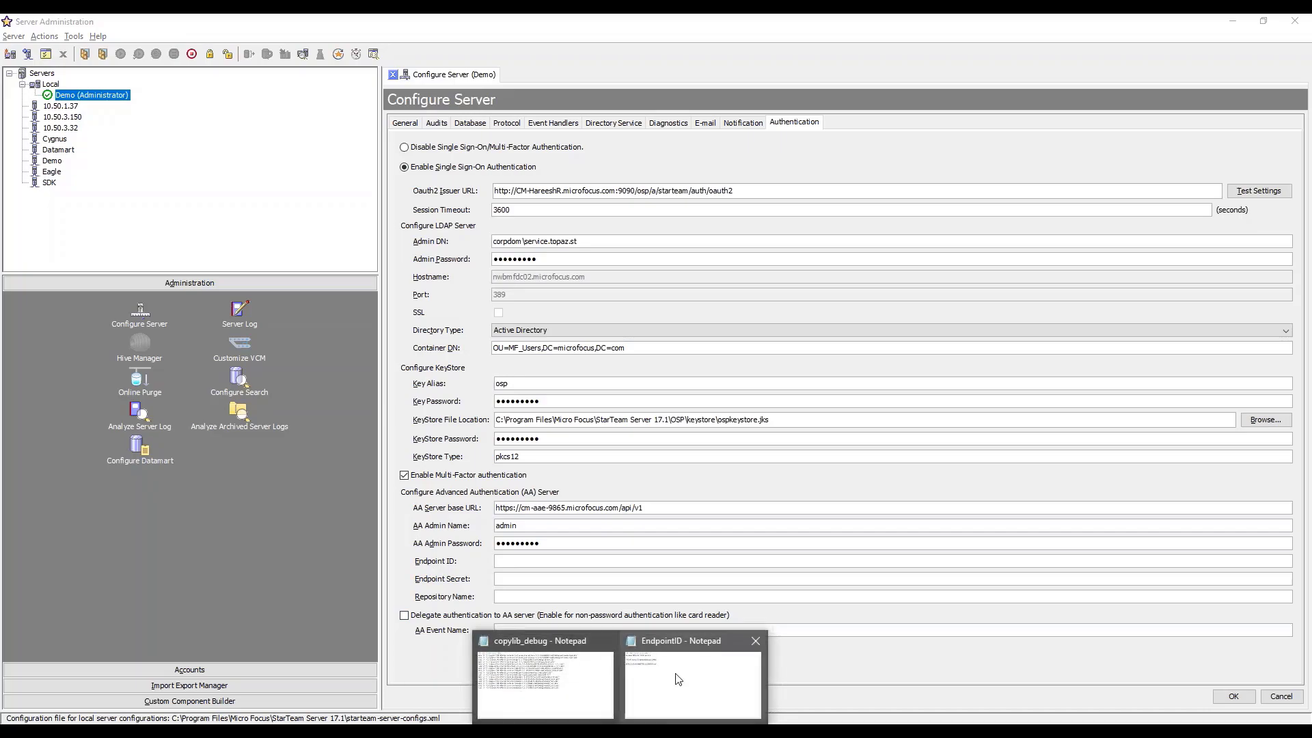
# - Copy the endpoint ID from the notes into the Endpoint ID field
pyautogui.click(679, 678)
pyautogui.doubleClick(352, 294)
pyautogui.hotkey('ctrl', 'c')
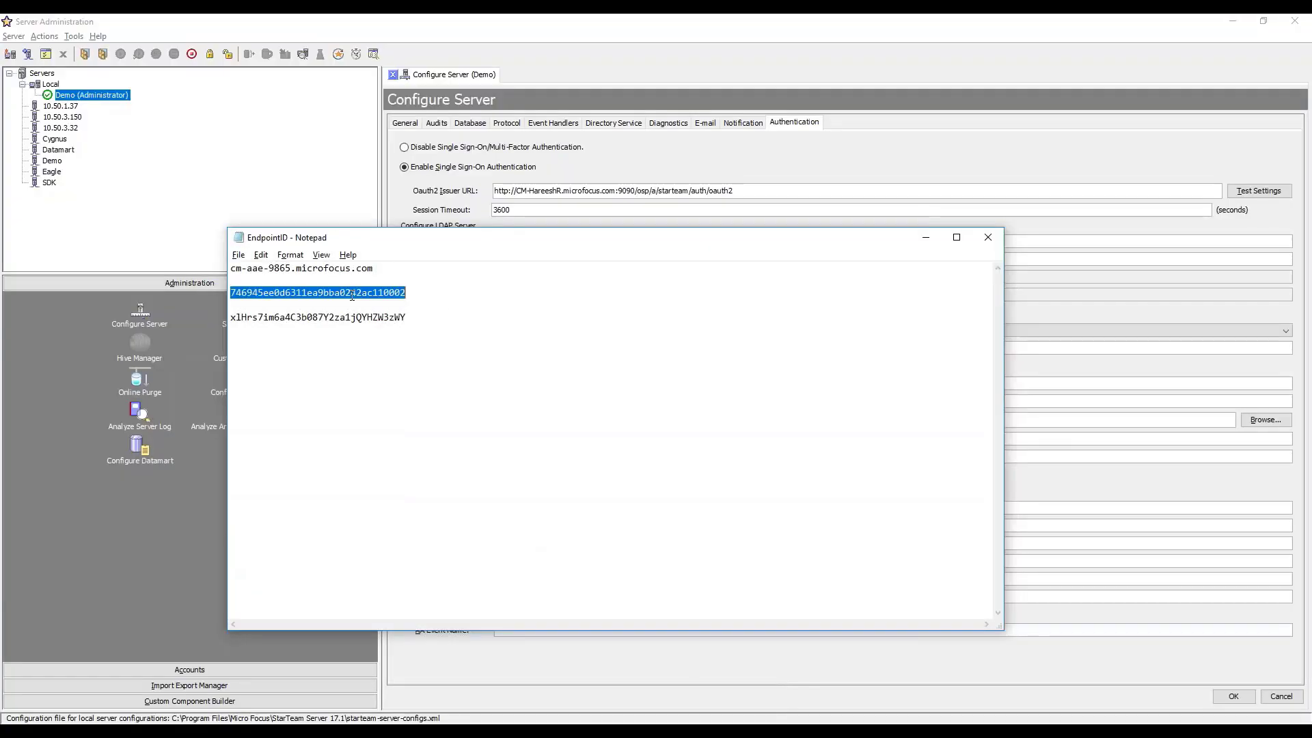
pyautogui.hotkey('alt', 'Tab')
pyautogui.hotkey('ctrl', 'v')
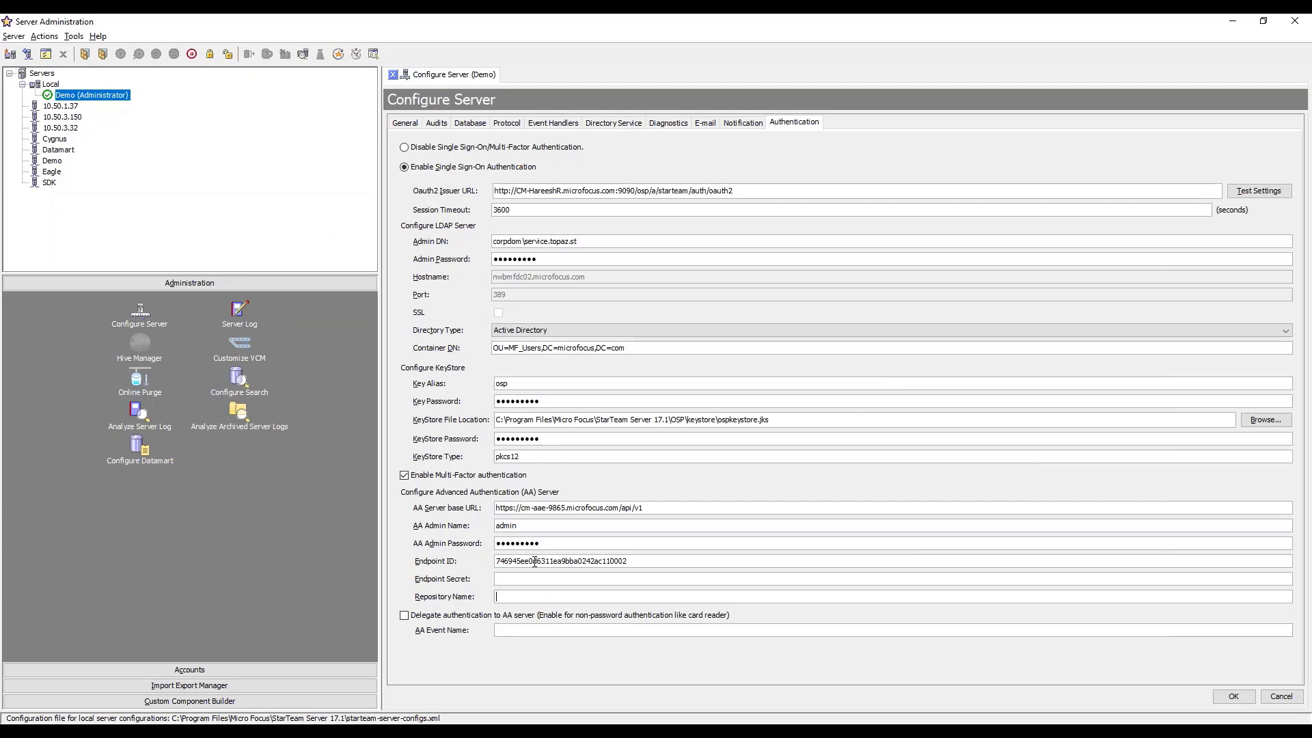
# - Paste the endpoint secret into Endpoint Secret and set Repository Name to CORPDOM
pyautogui.hotkey('alt', 'Tab')
pyautogui.doubleClick(388, 317)
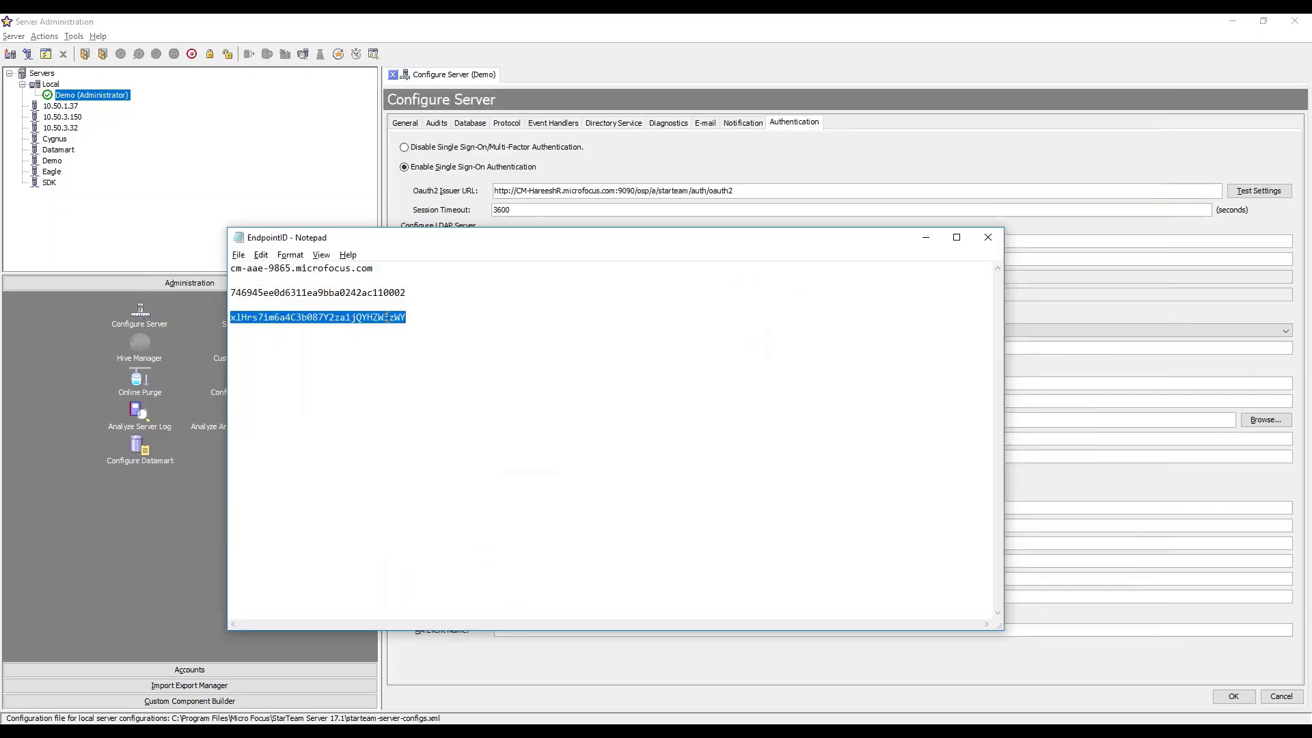
pyautogui.hotkey('alt', 'Tab')
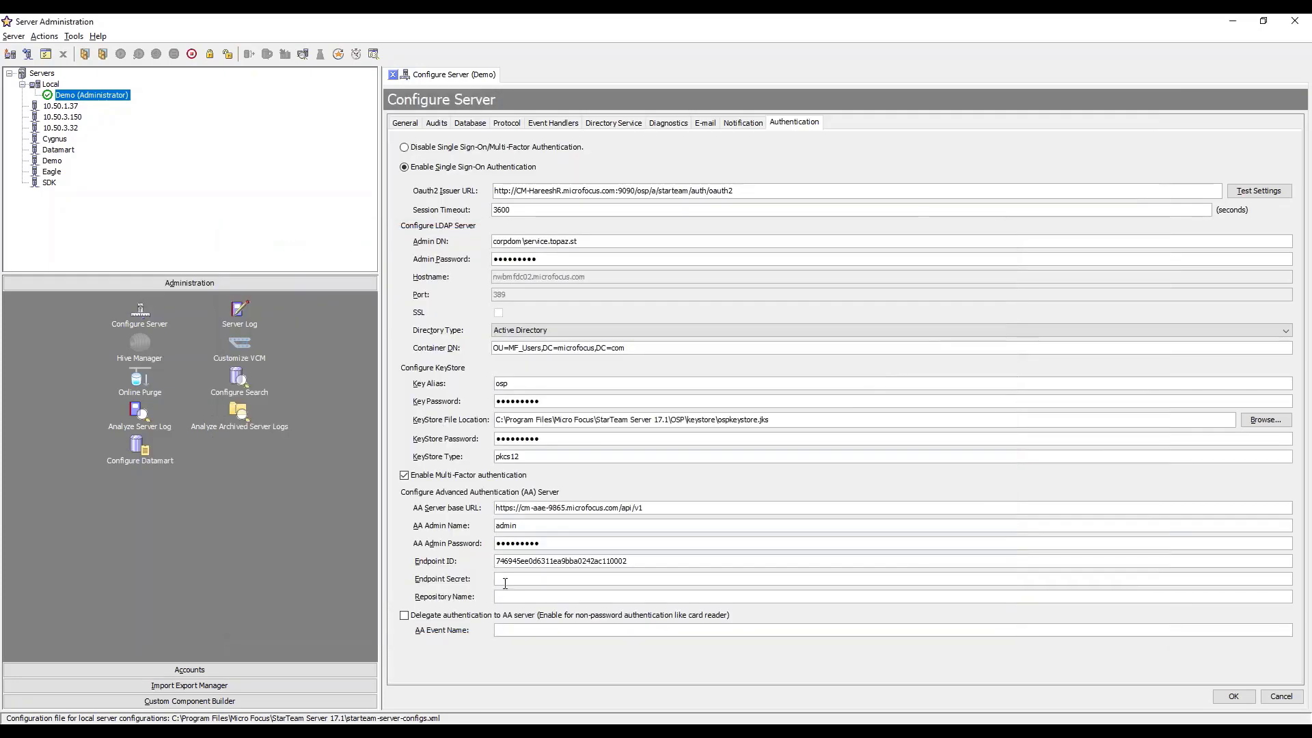
pyautogui.click(505, 579)
pyautogui.hotkey('ctrl', 'v')
pyautogui.click(537, 598)
pyautogui.write('CORPDOM')
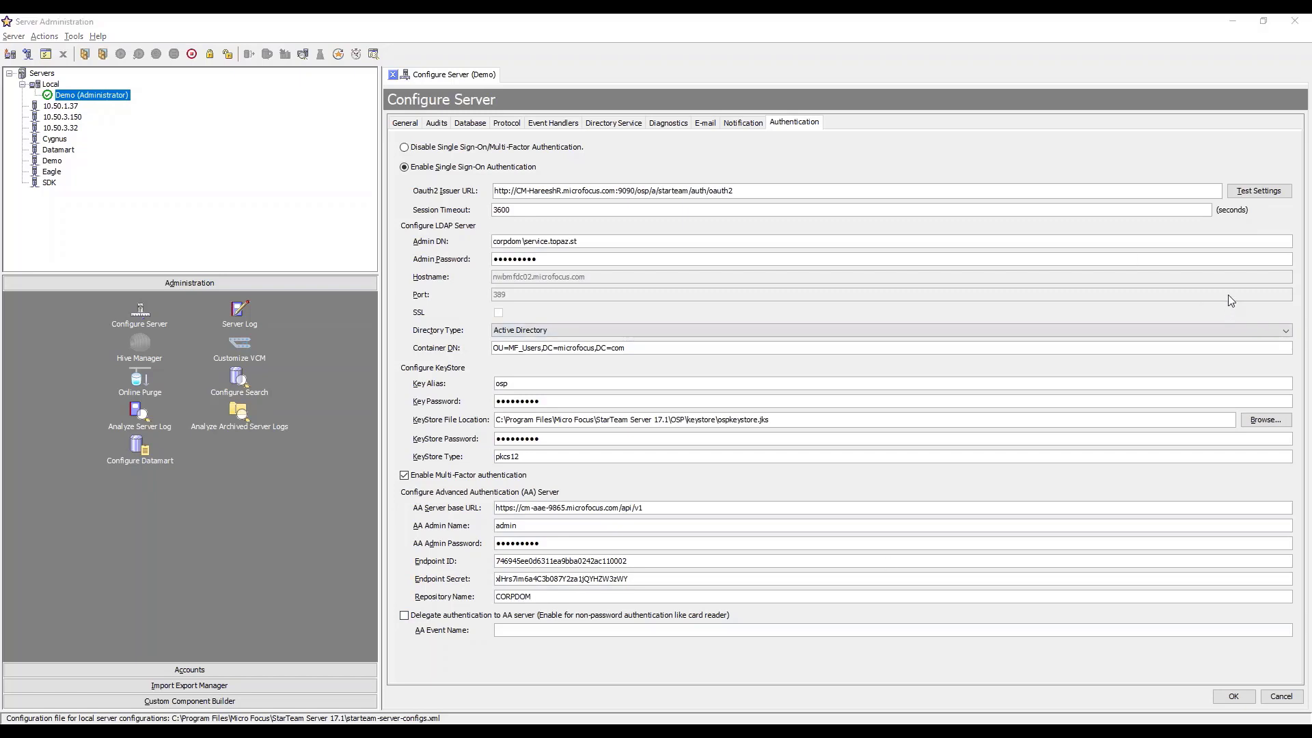
# - Save the Demo server configuration changes and return to the NetIQ Methods page in Chrome
pyautogui.click(1236, 696)
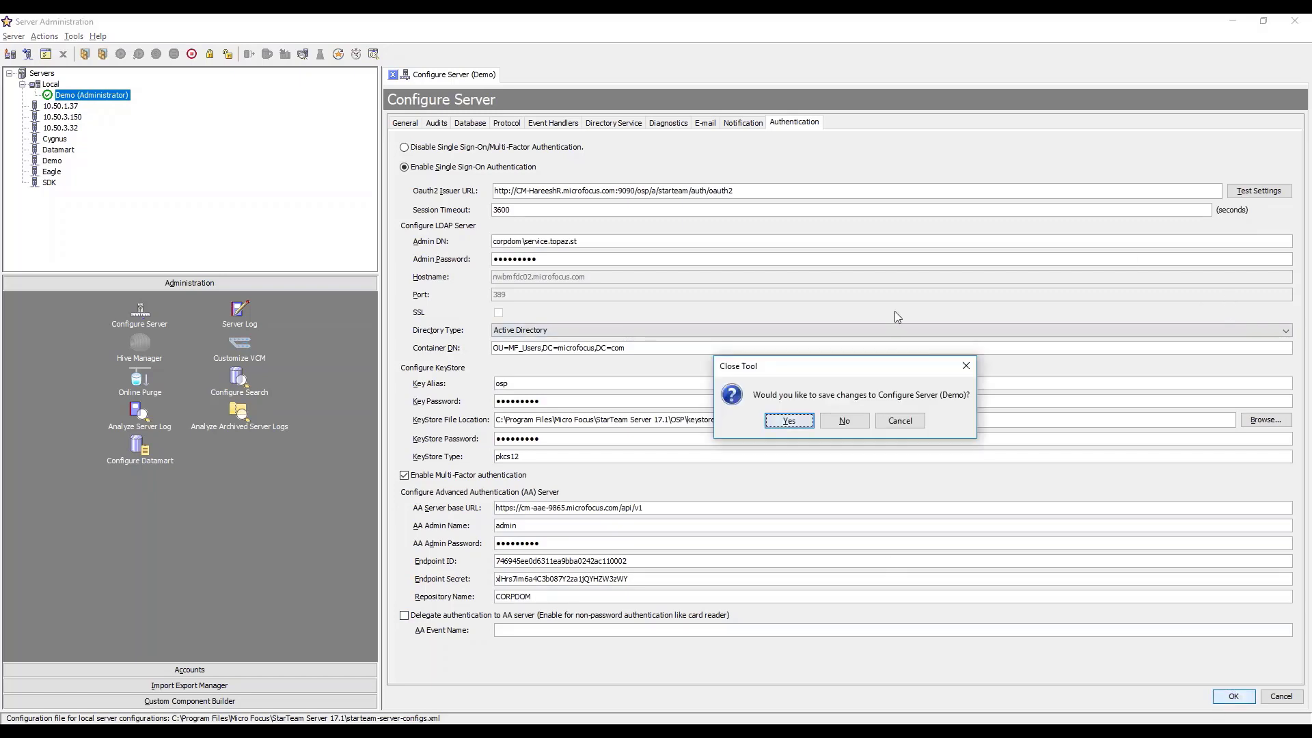
pyautogui.click(791, 422)
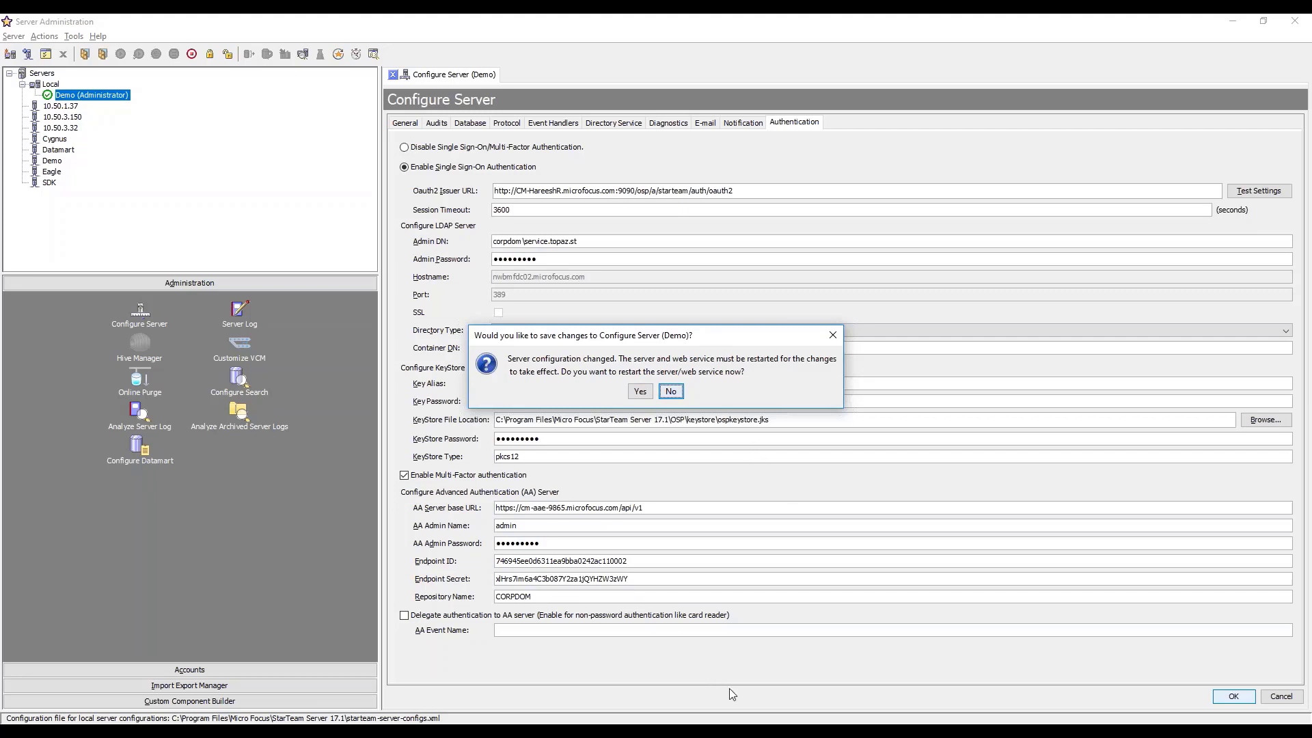
pyautogui.moveTo(787, 733)
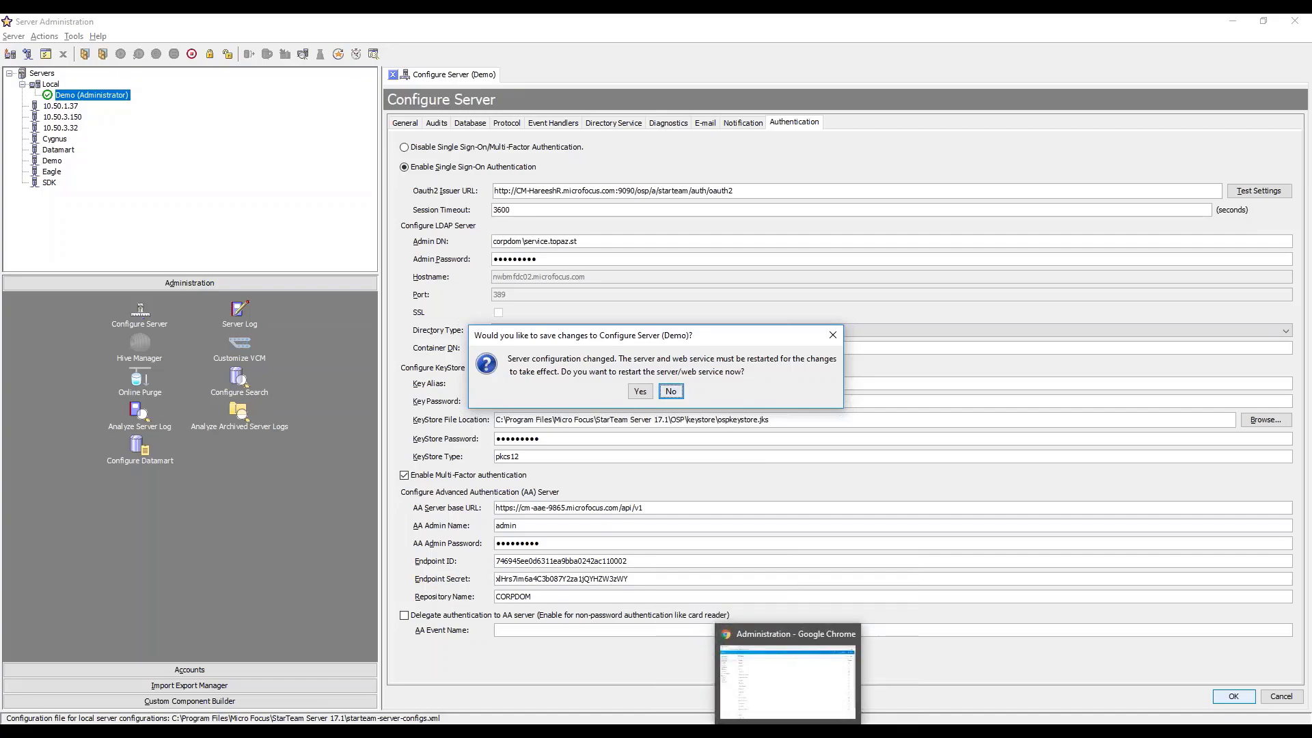
pyautogui.click(795, 675)
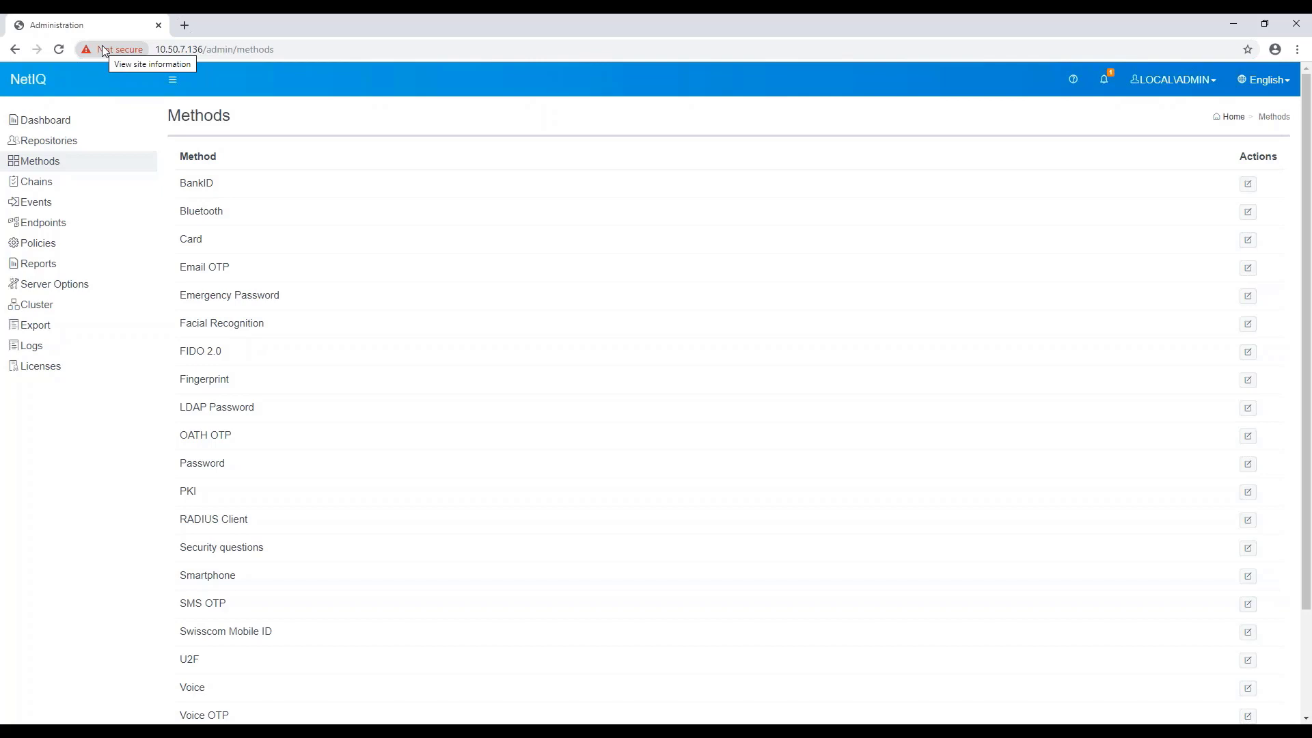
# - Open the AA server's certificate and start exporting it in DER encoded binary X.509 format
pyautogui.click(104, 51)
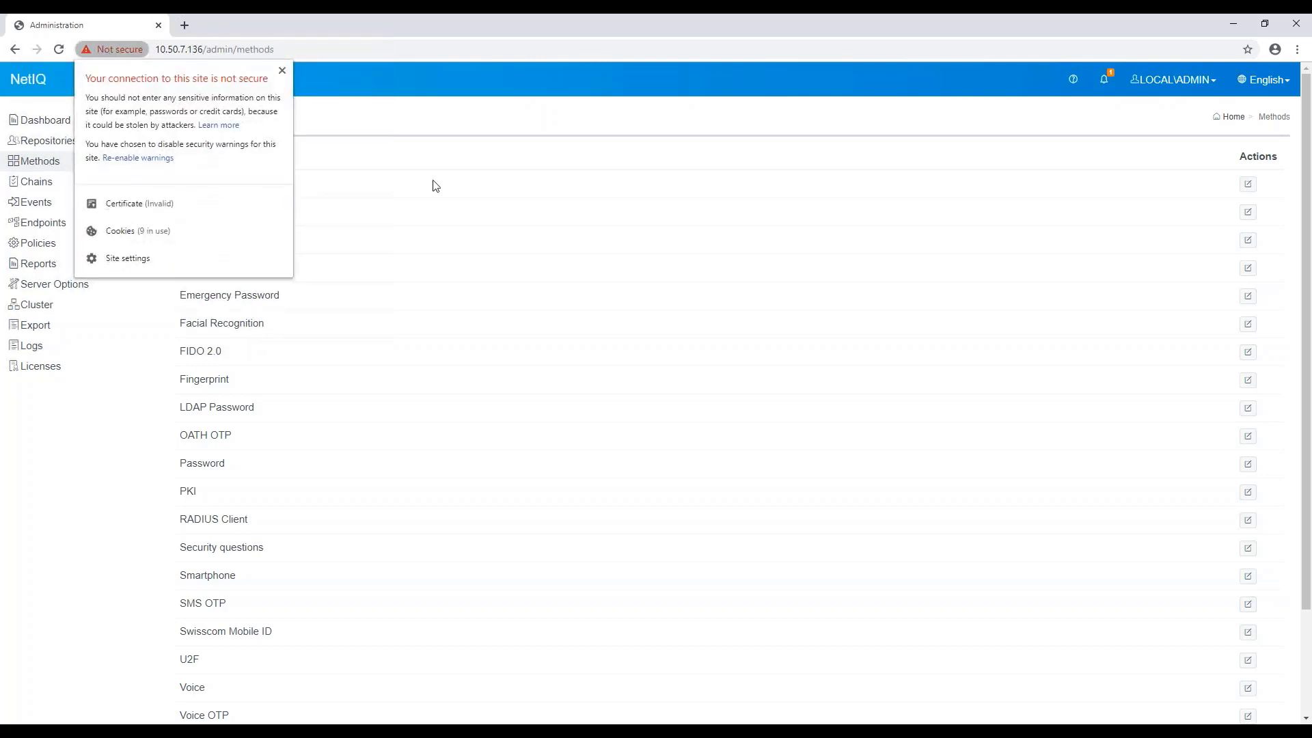
pyautogui.click(206, 206)
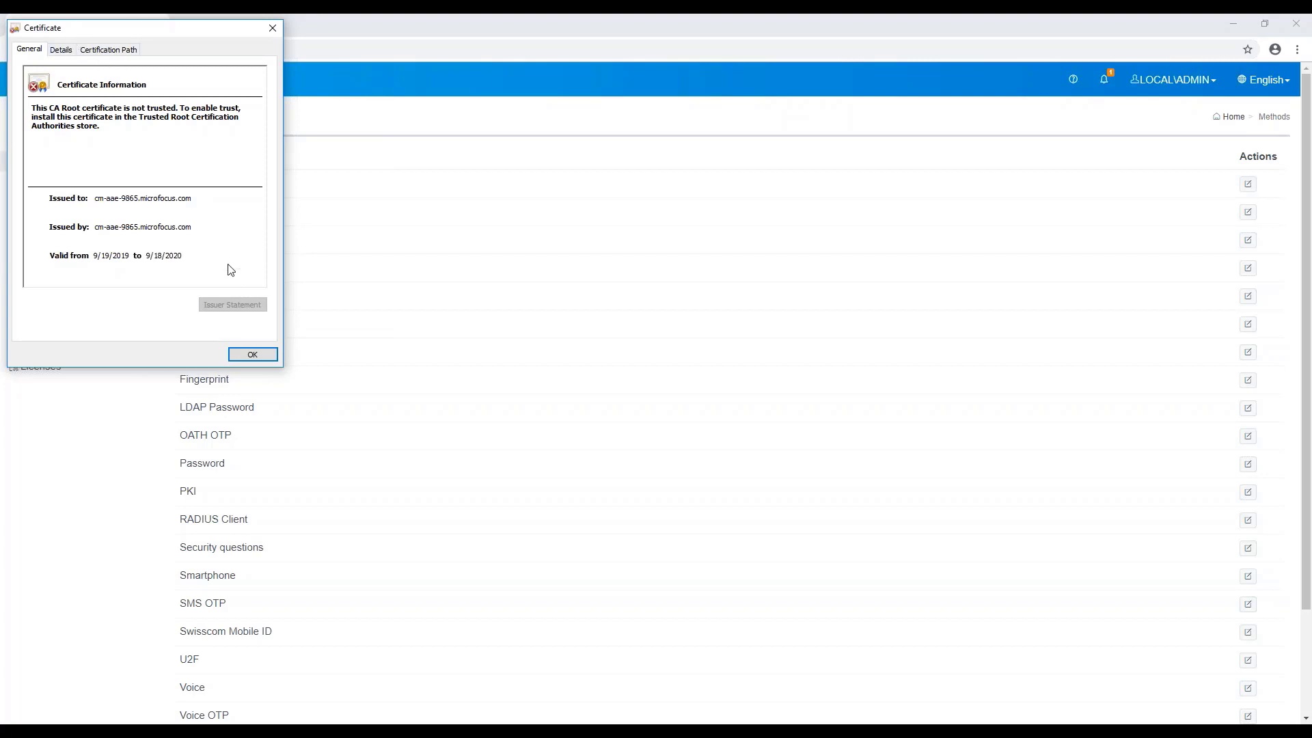
pyautogui.click(66, 52)
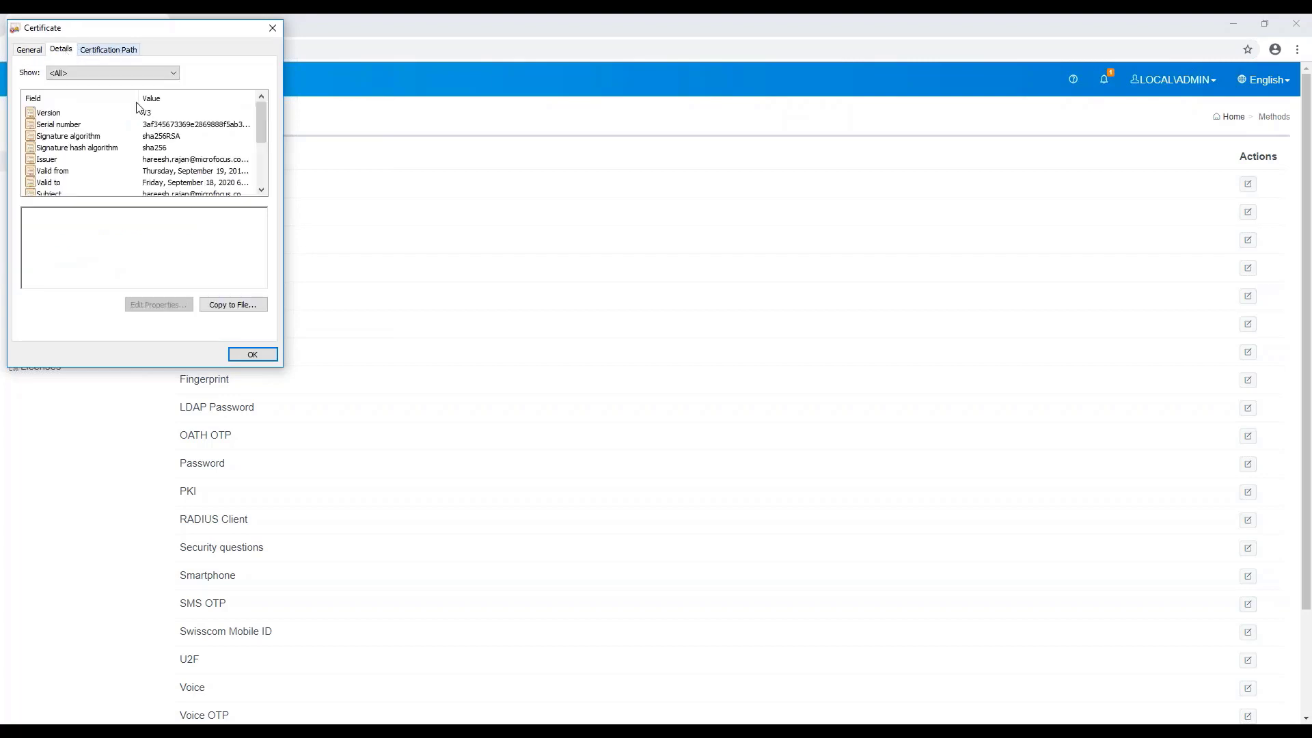
pyautogui.click(228, 307)
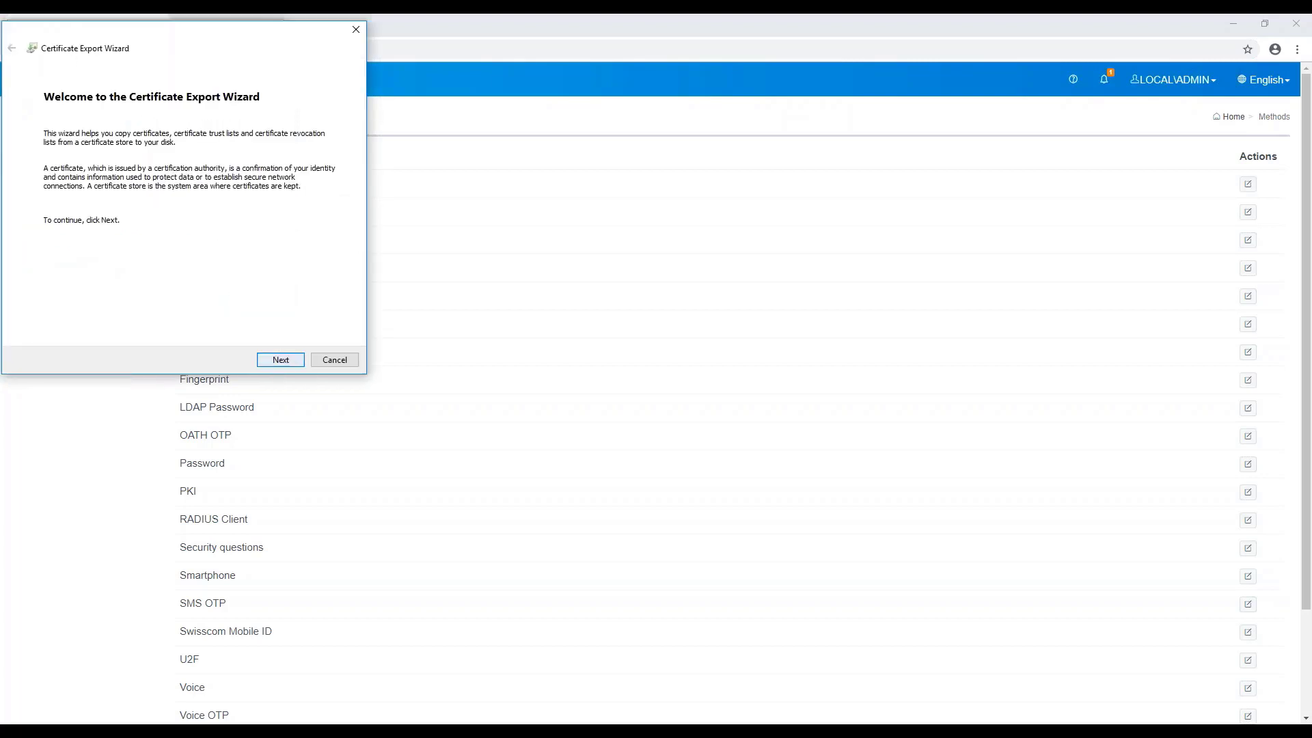
pyautogui.click(280, 359)
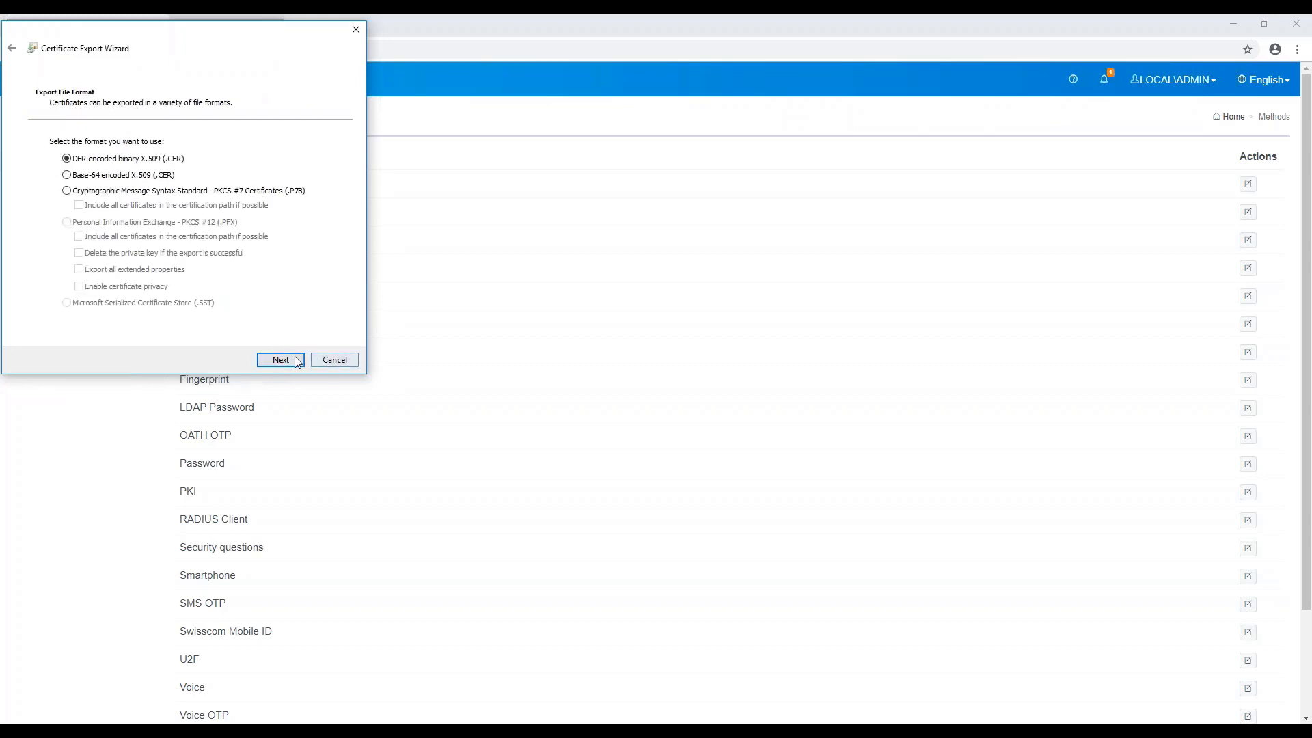
pyautogui.click(288, 360)
# - Export it as C:\keystore\MFACertificate.cer, replacing the existing file, and close the certificate
pyautogui.write('C')
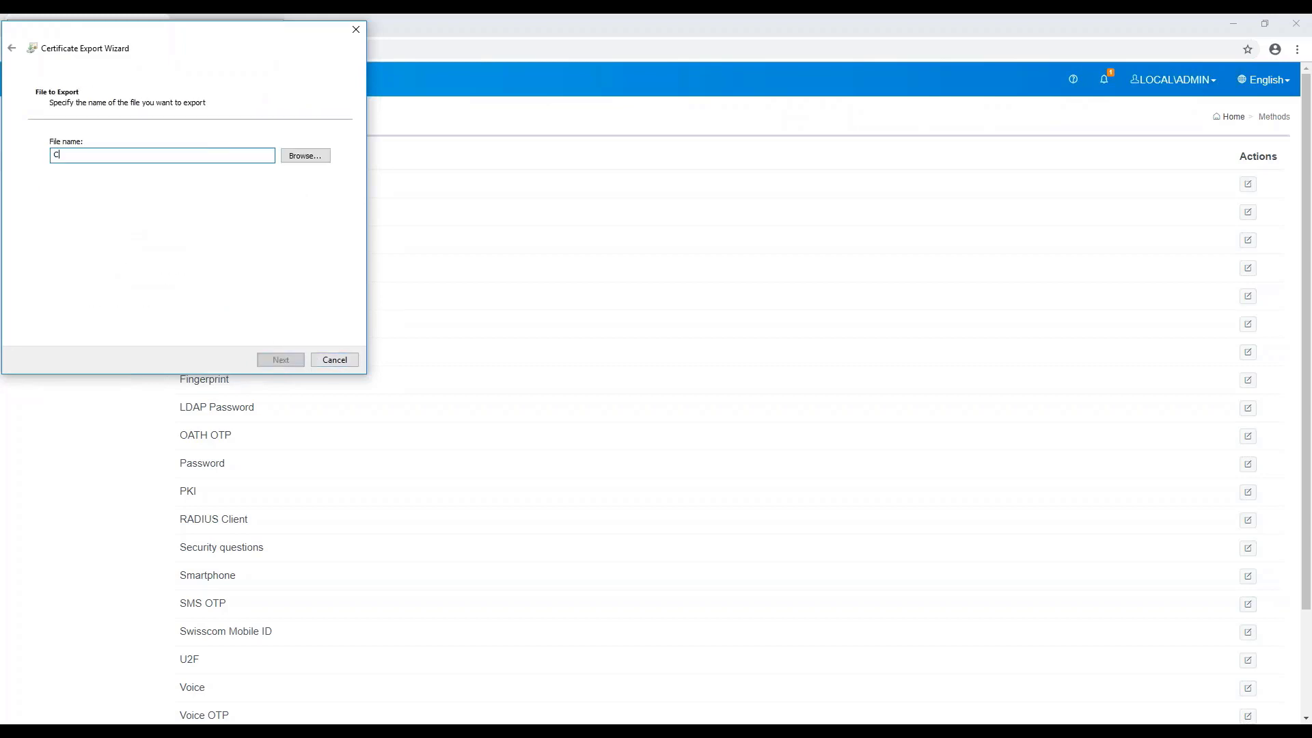
pyautogui.write(':\\keystore\\')
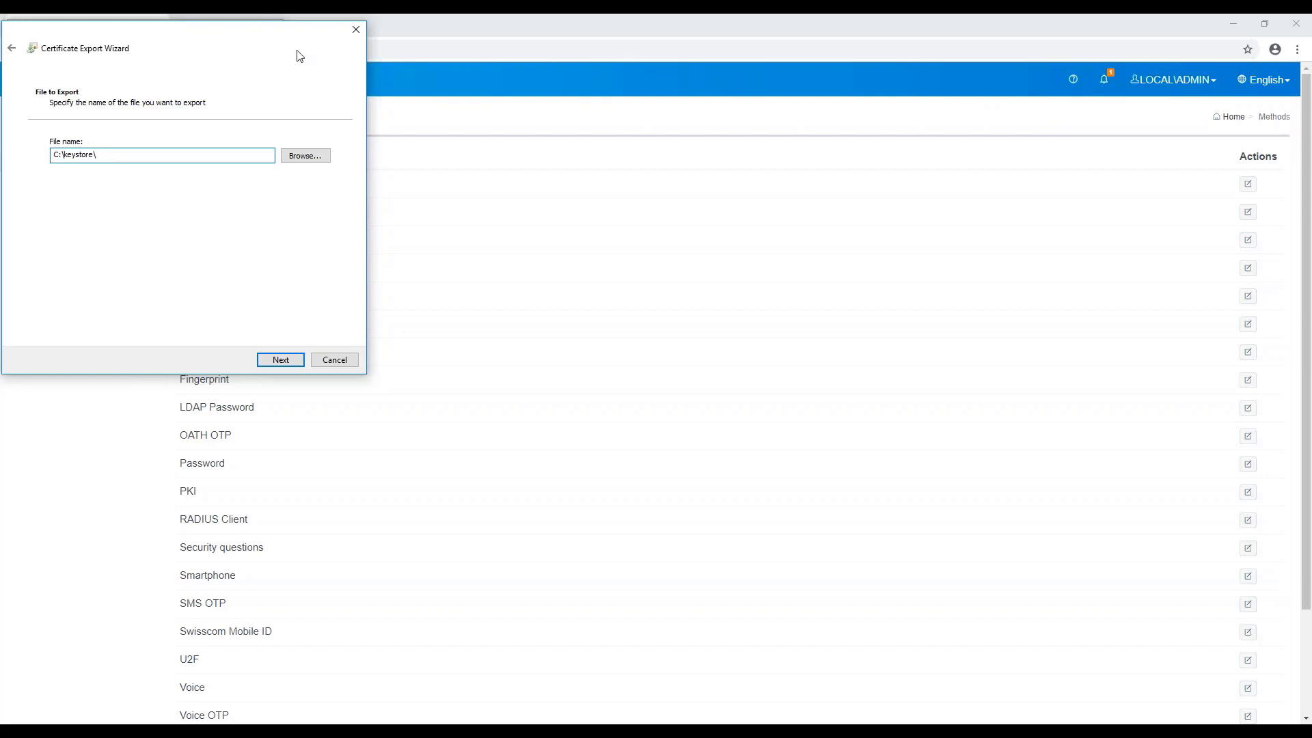
pyautogui.write('MFACertificate')
pyautogui.click(263, 359)
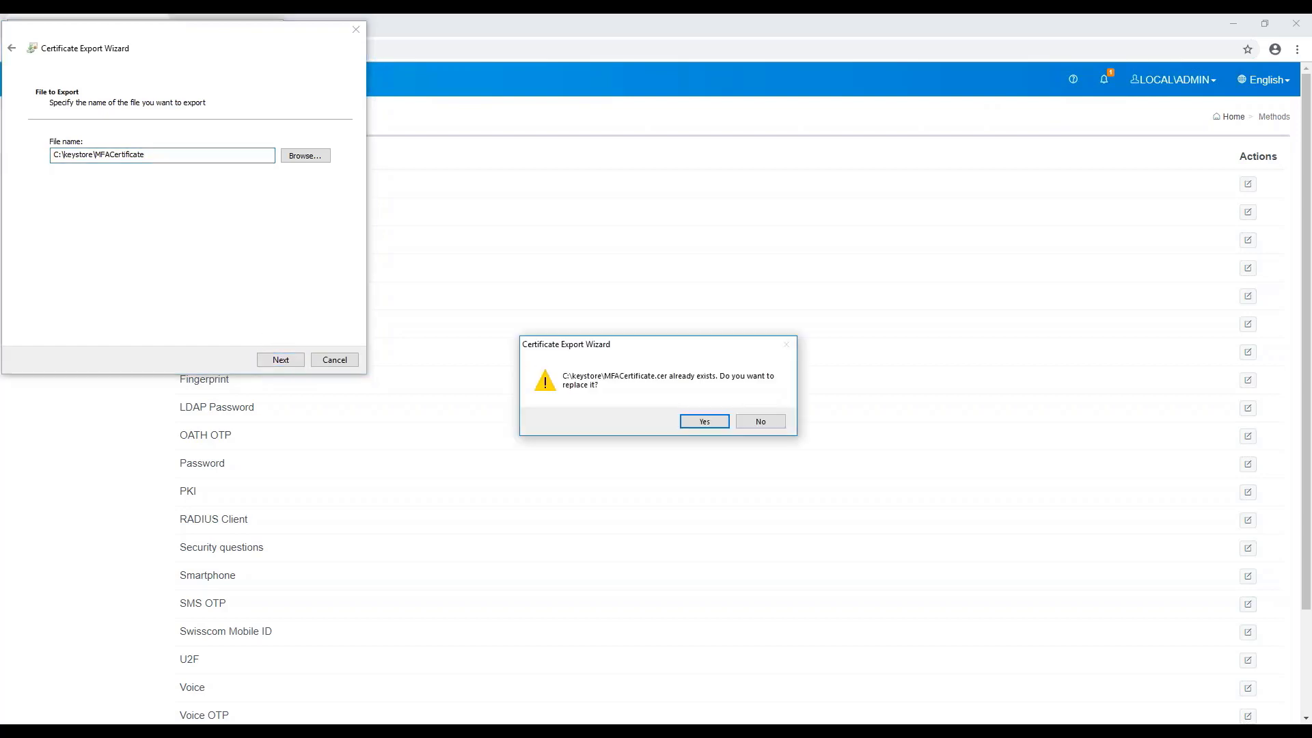
pyautogui.click(708, 418)
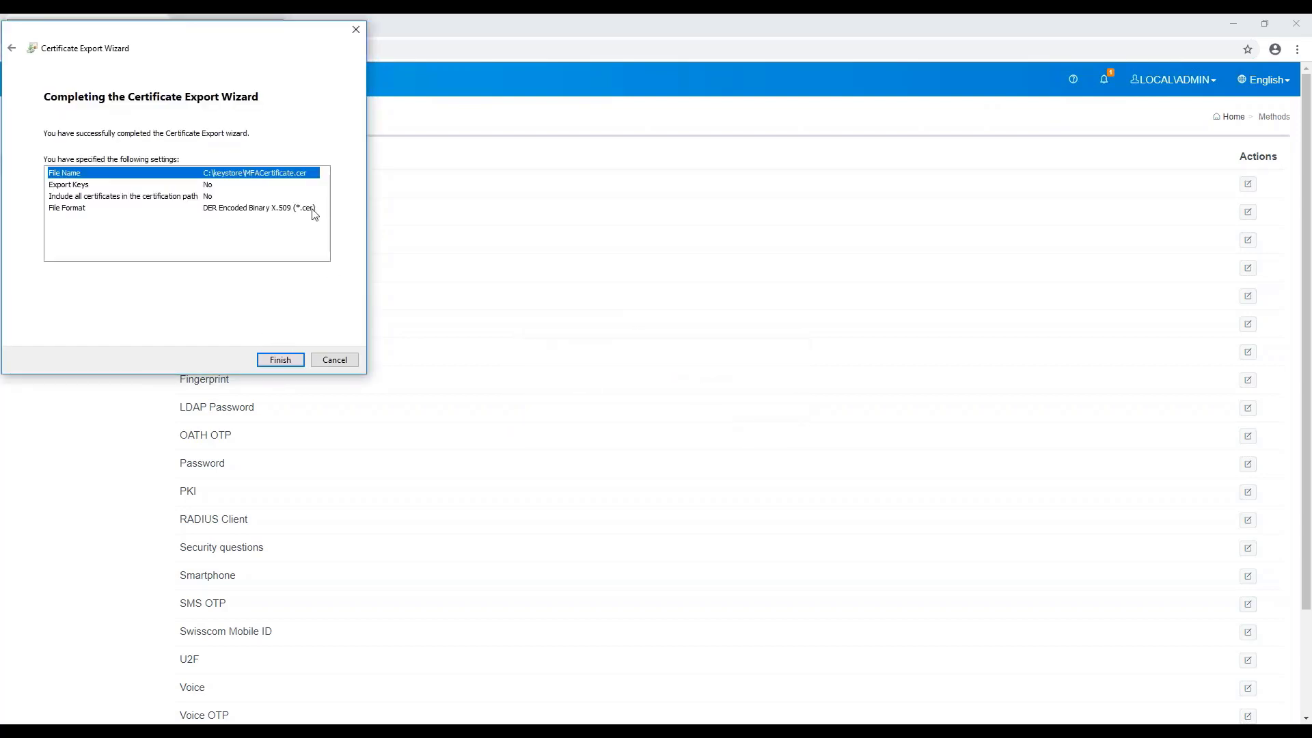
pyautogui.click(284, 359)
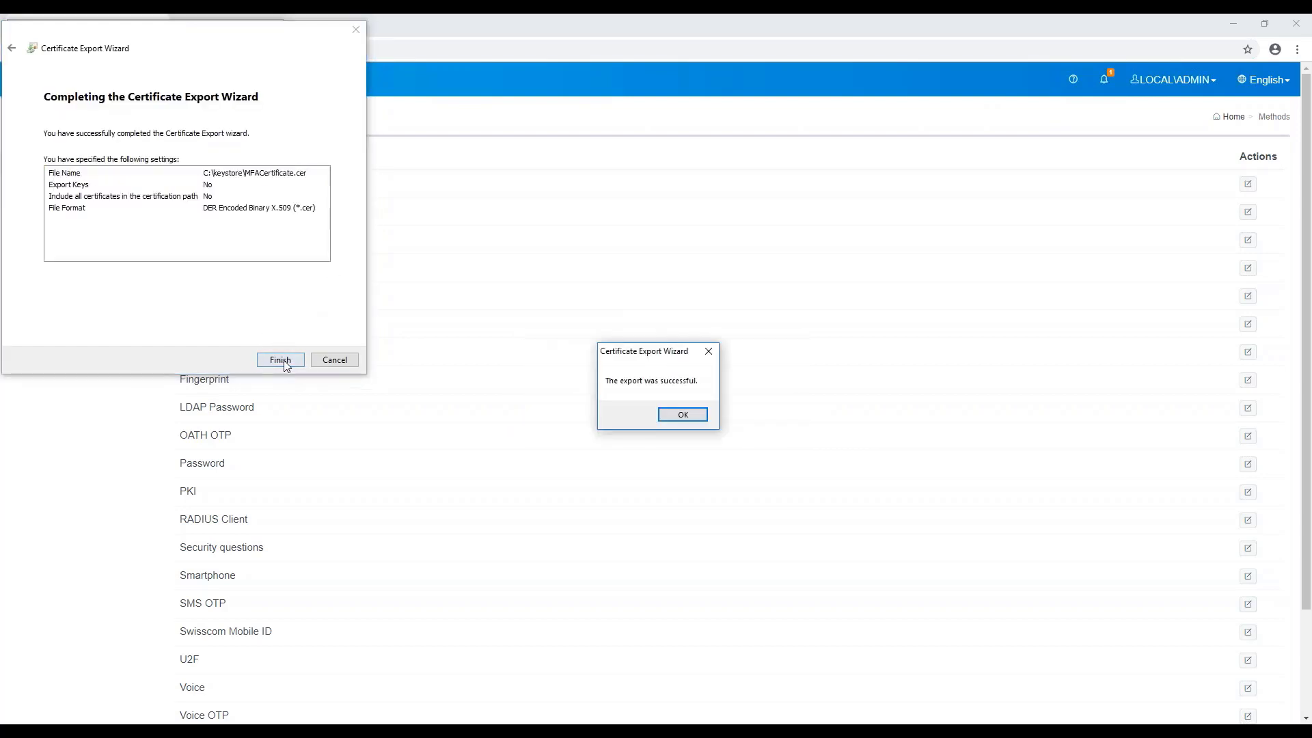
pyautogui.click(686, 415)
pyautogui.click(272, 27)
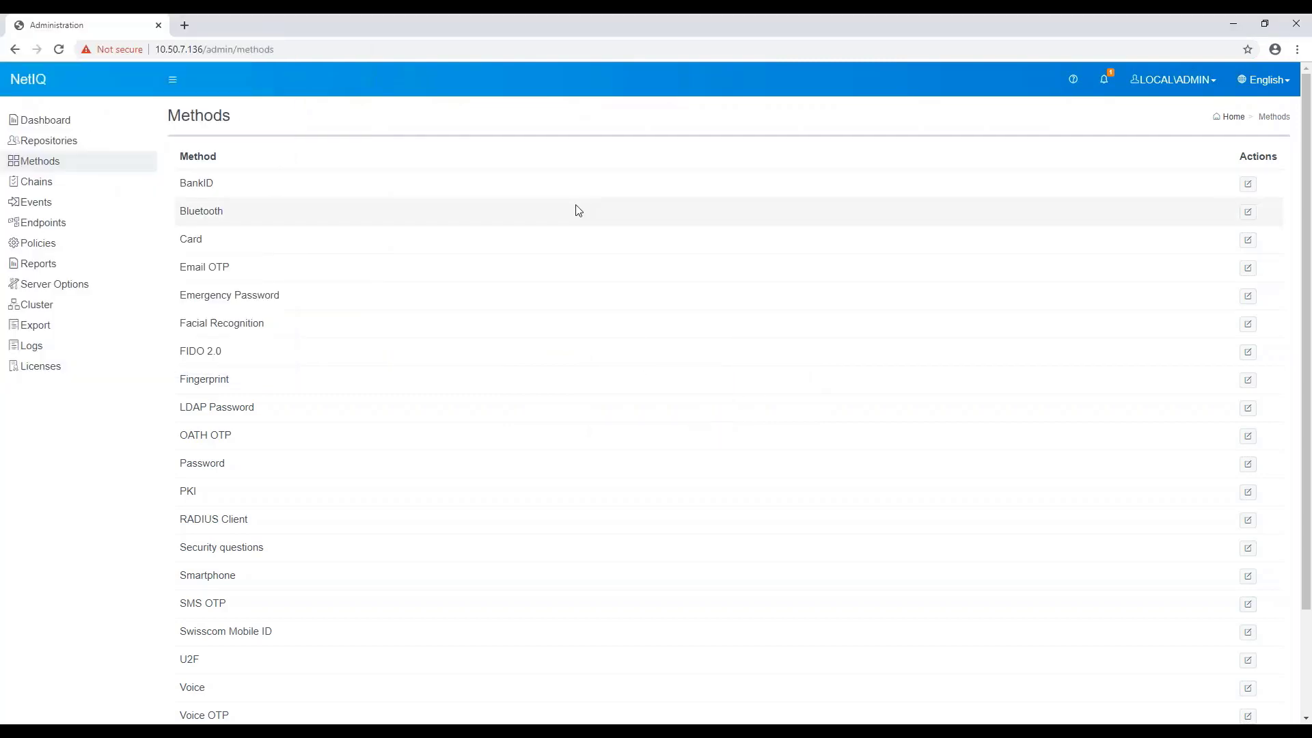
# - Rerun the keytool import of MFACertificate.cer into ospkeystore.jks with alias mfa_1, confirming yes
pyautogui.click(516, 735)
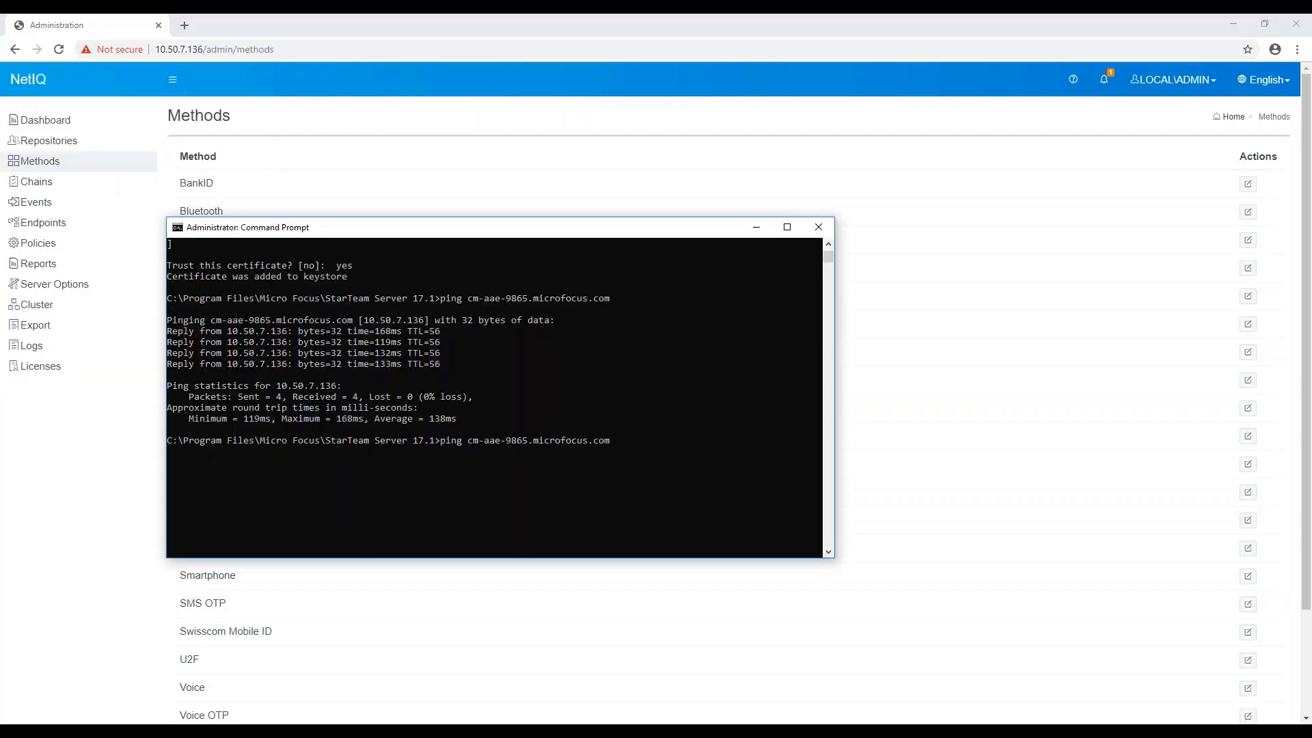
pyautogui.click(485, 348)
pyautogui.press('Up')
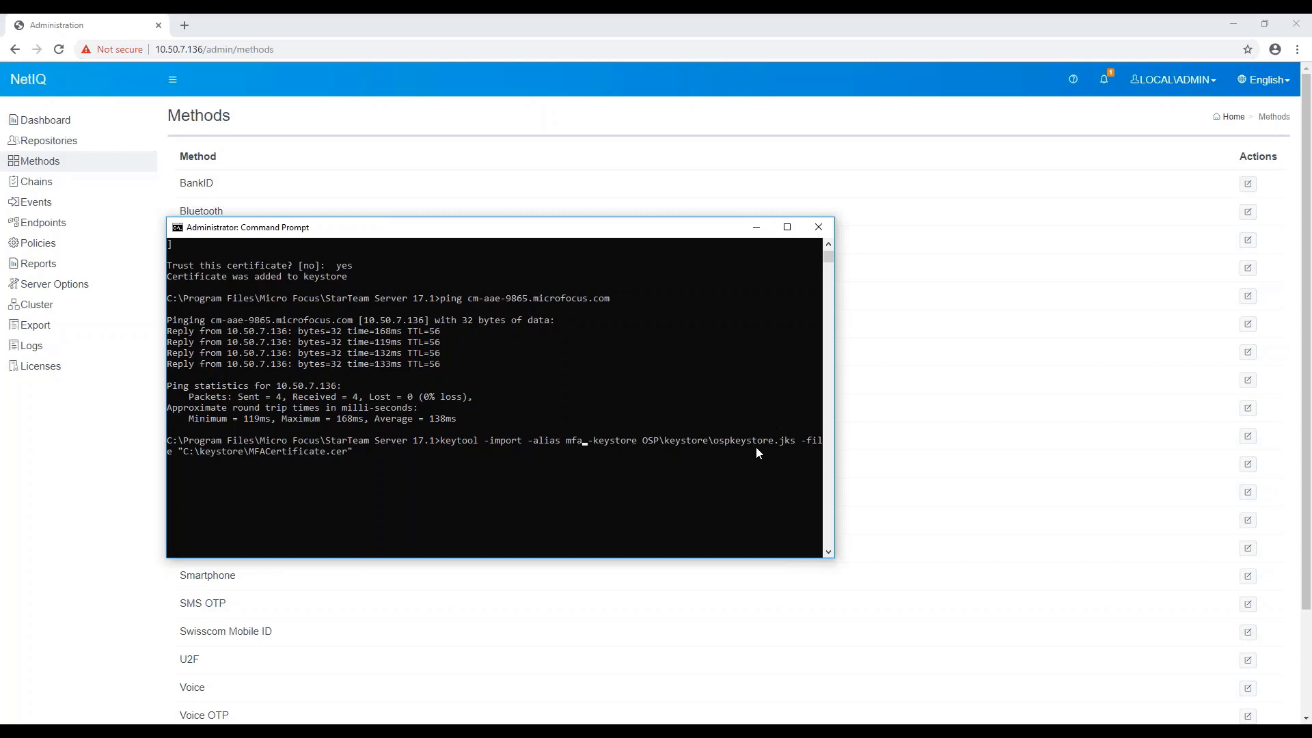
pyautogui.write('_1')
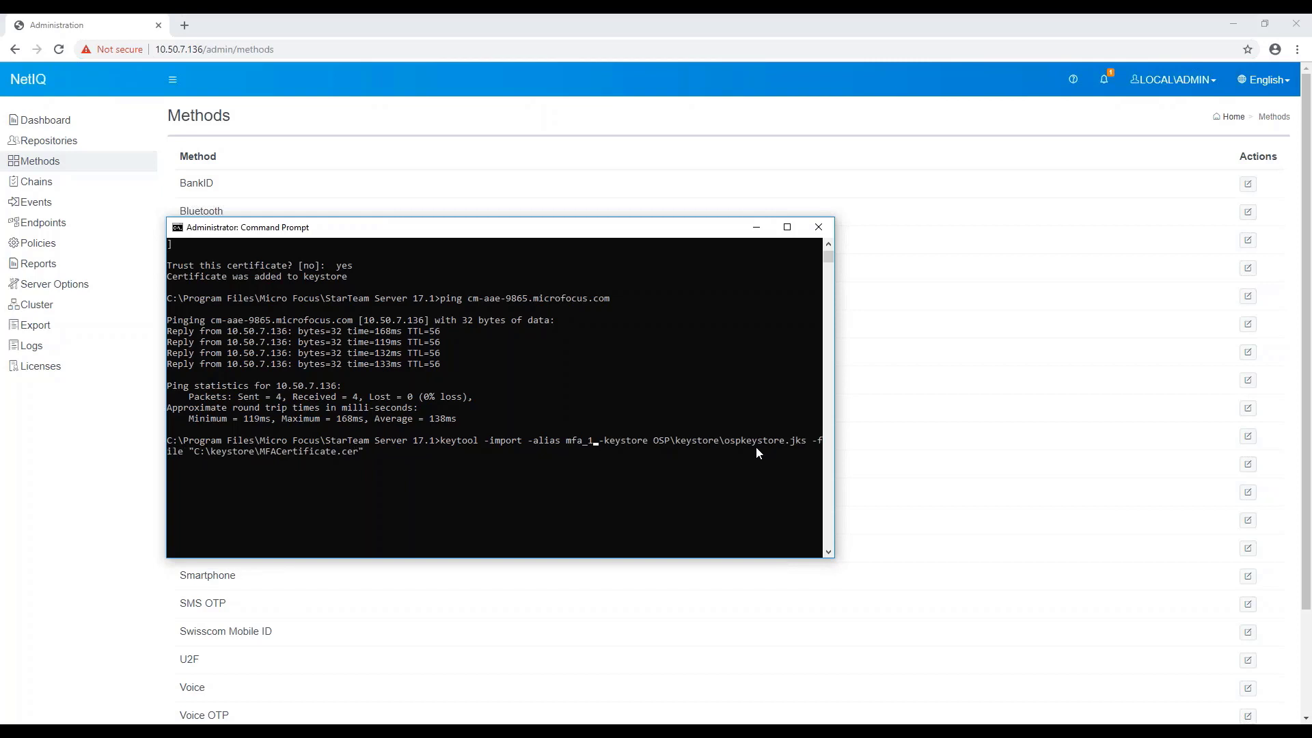
pyautogui.press('Return')
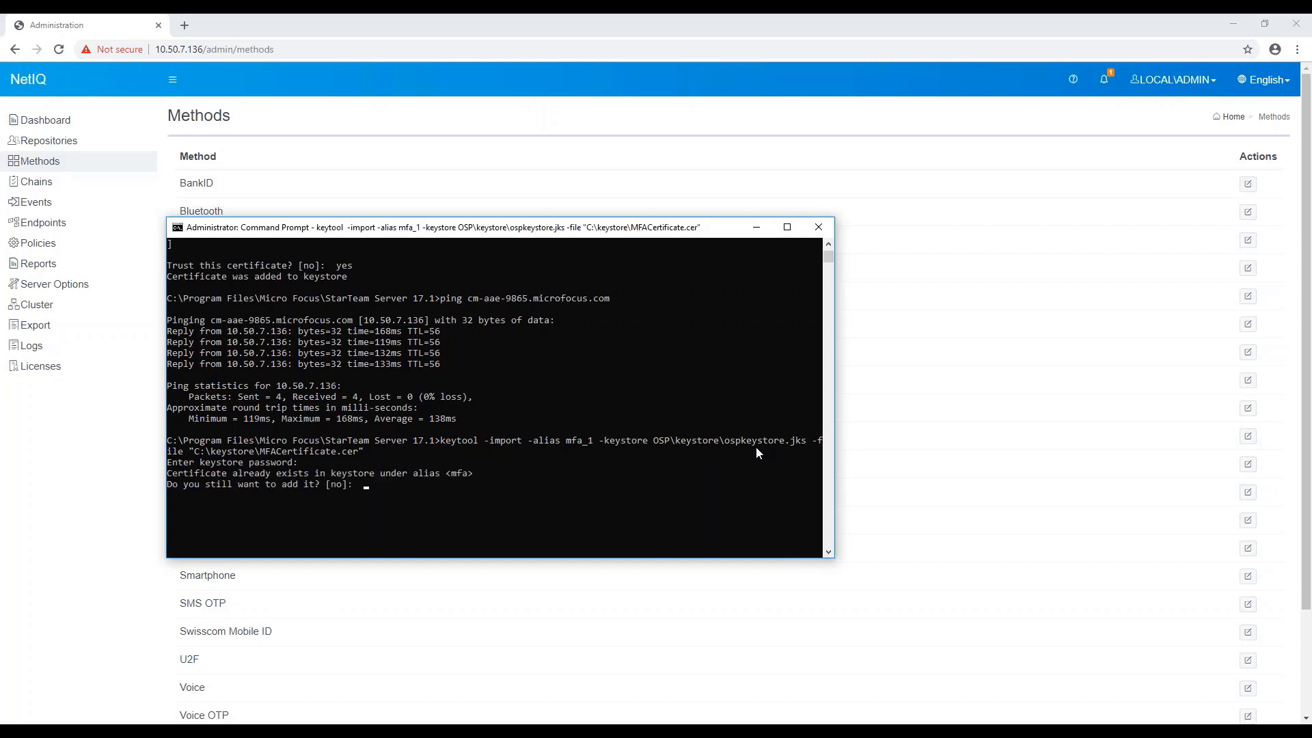
pyautogui.write('yes')
pyautogui.press('Return')
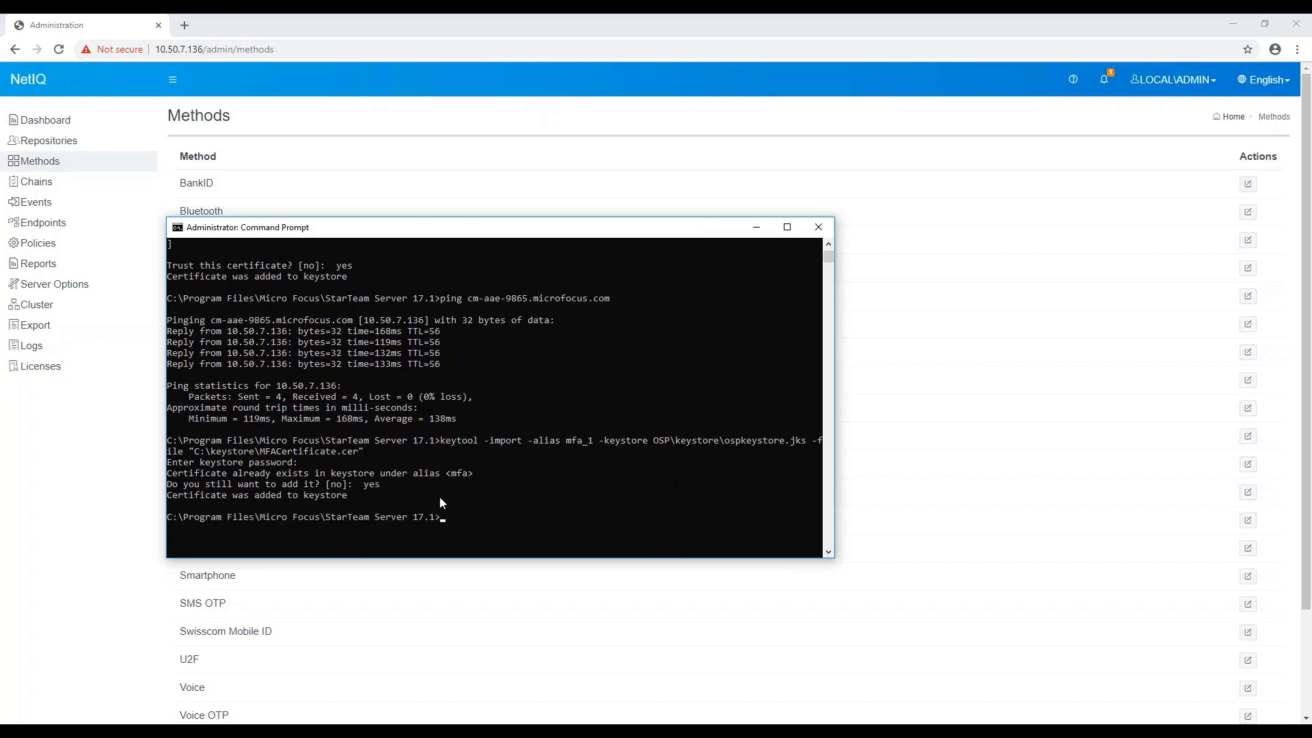
pyautogui.click(487, 517)
pyautogui.click(575, 18)
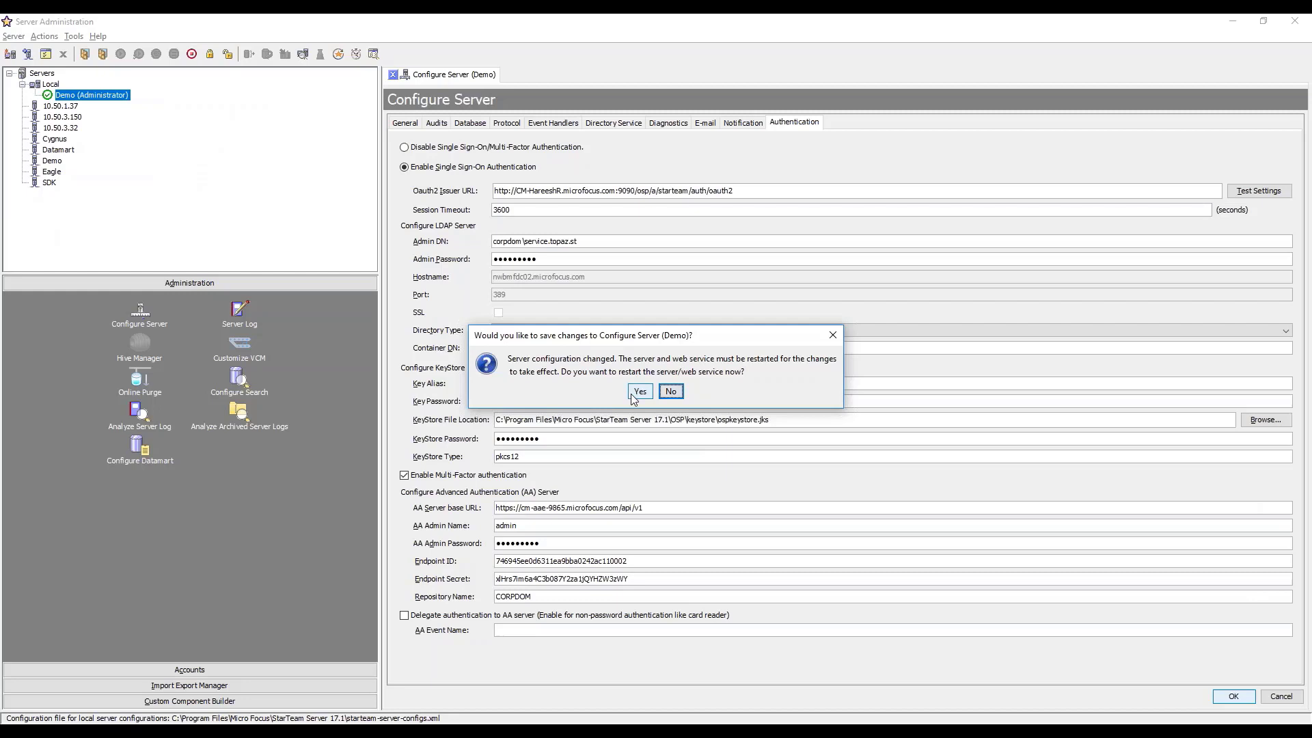
# - Restart the StarTeam server, then verify the Oauth2 provider settings test as valid
pyautogui.click(634, 397)
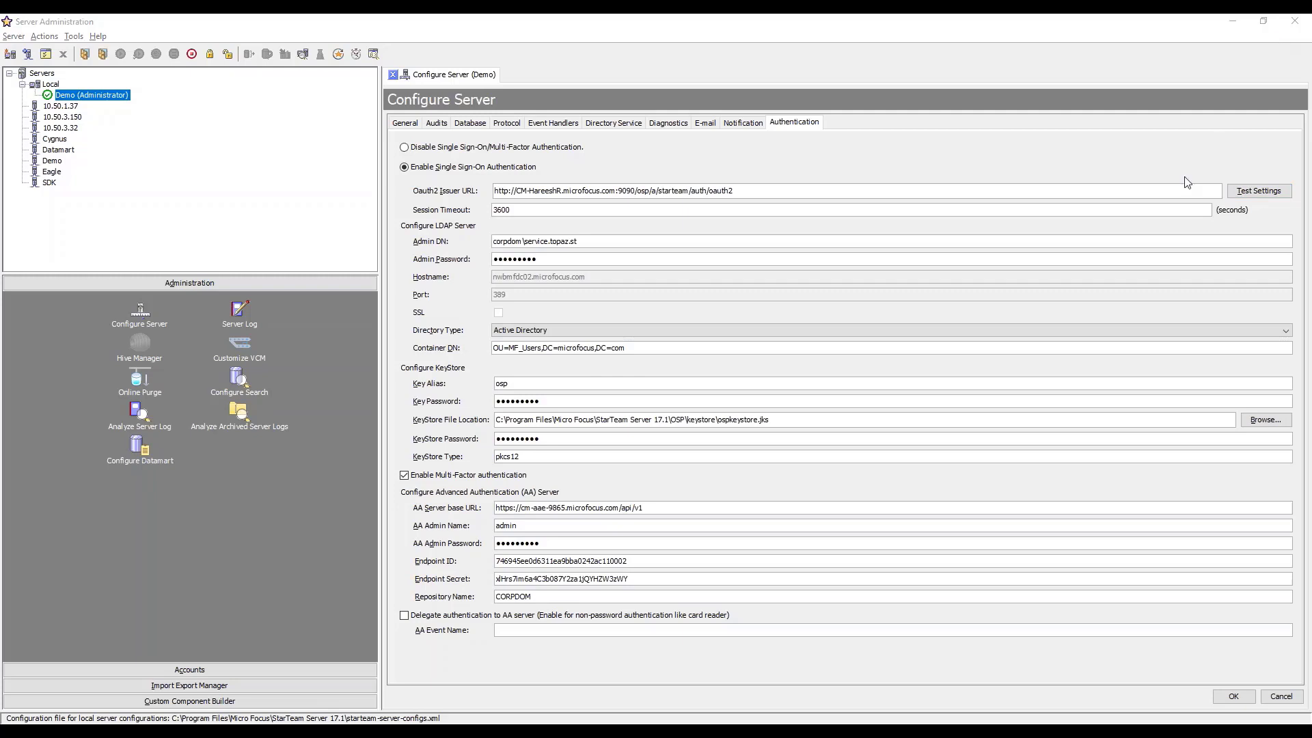
pyautogui.click(1245, 190)
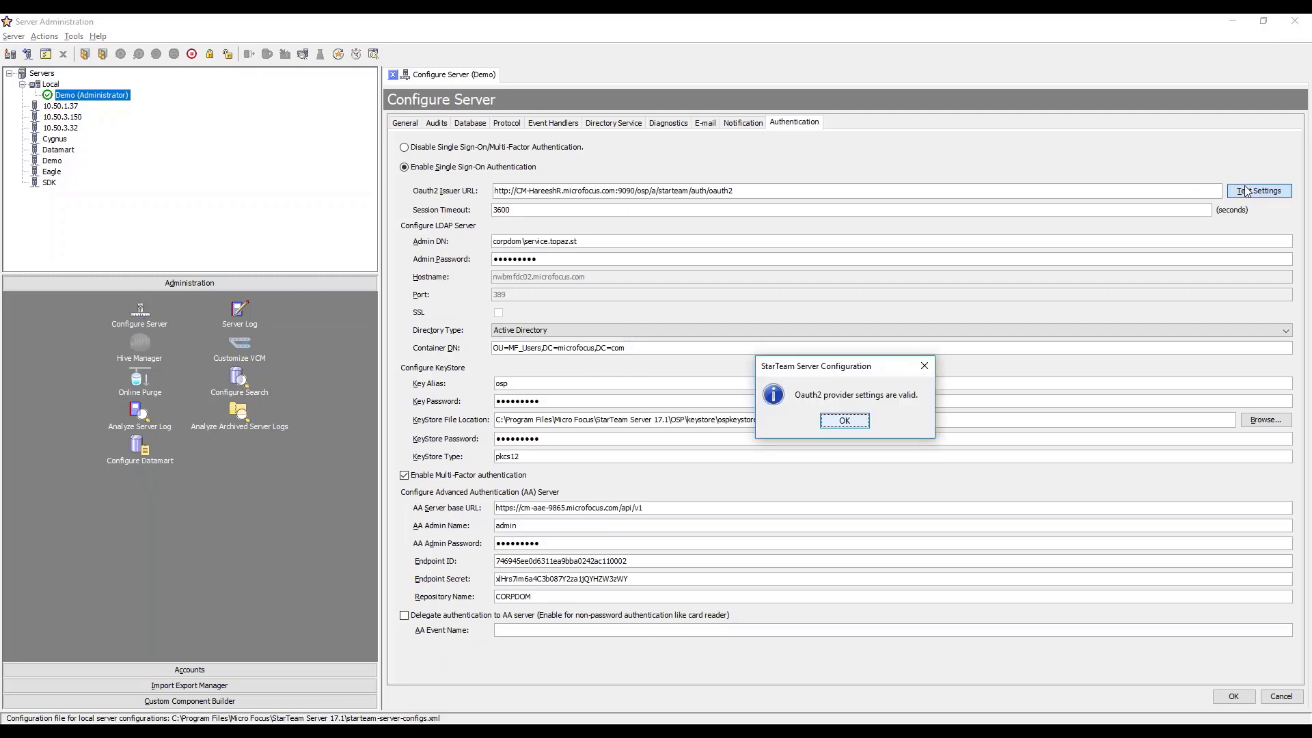
pyautogui.click(845, 420)
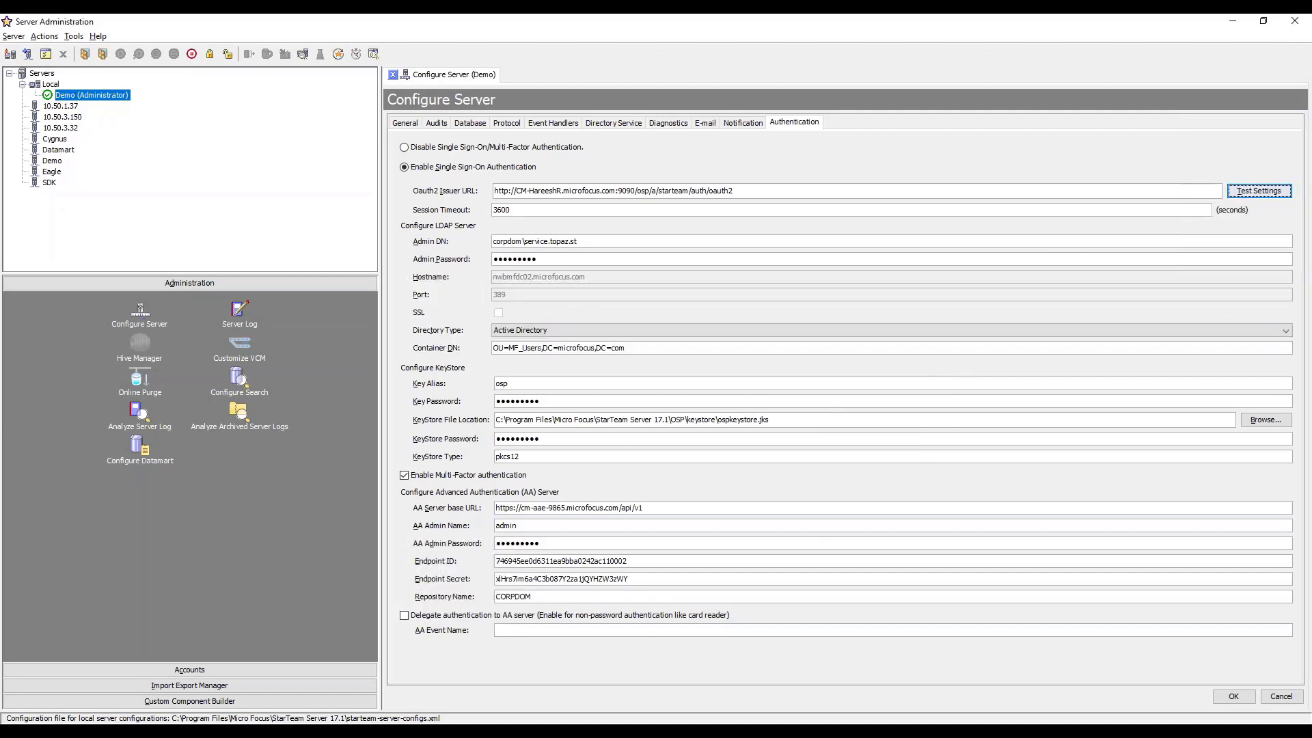
pyautogui.moveTo(687, 734)
pyautogui.click(687, 680)
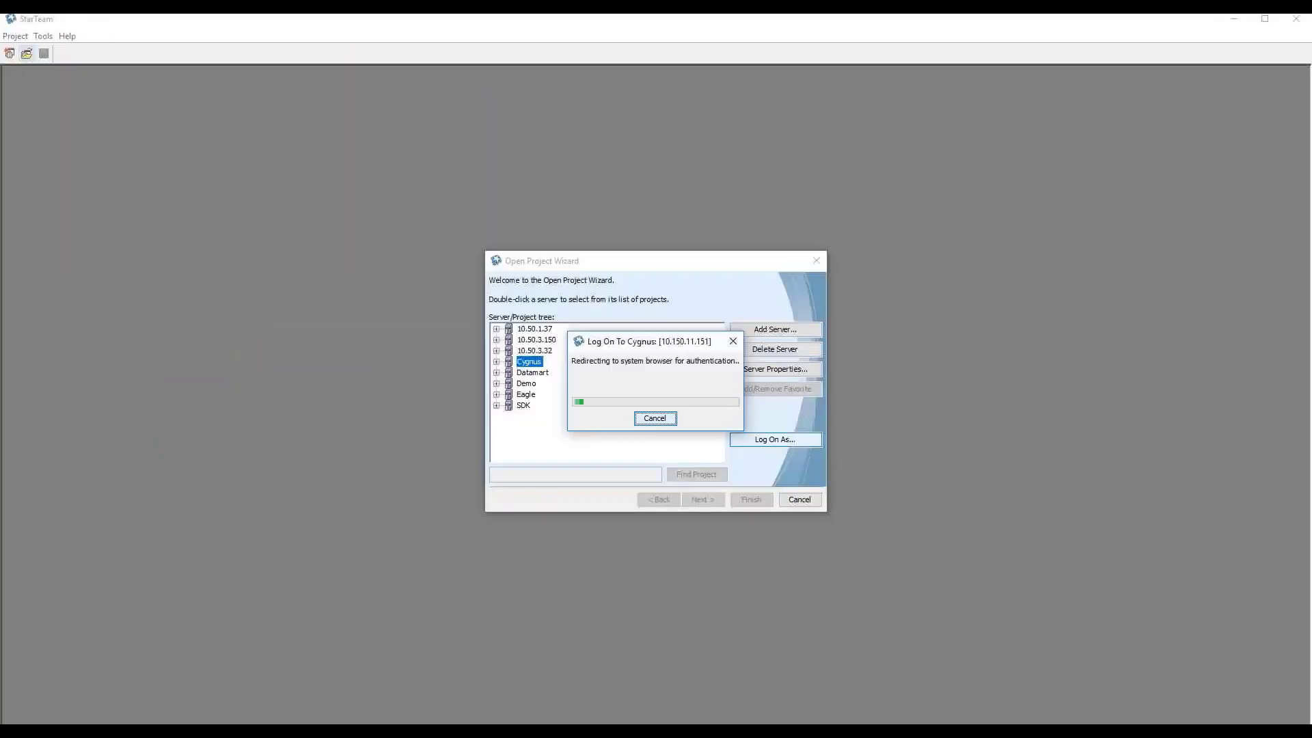
# - Cancel the Cygnus log on and log on to the Demo server as a chosen user
pyautogui.click(662, 420)
pyautogui.click(528, 385)
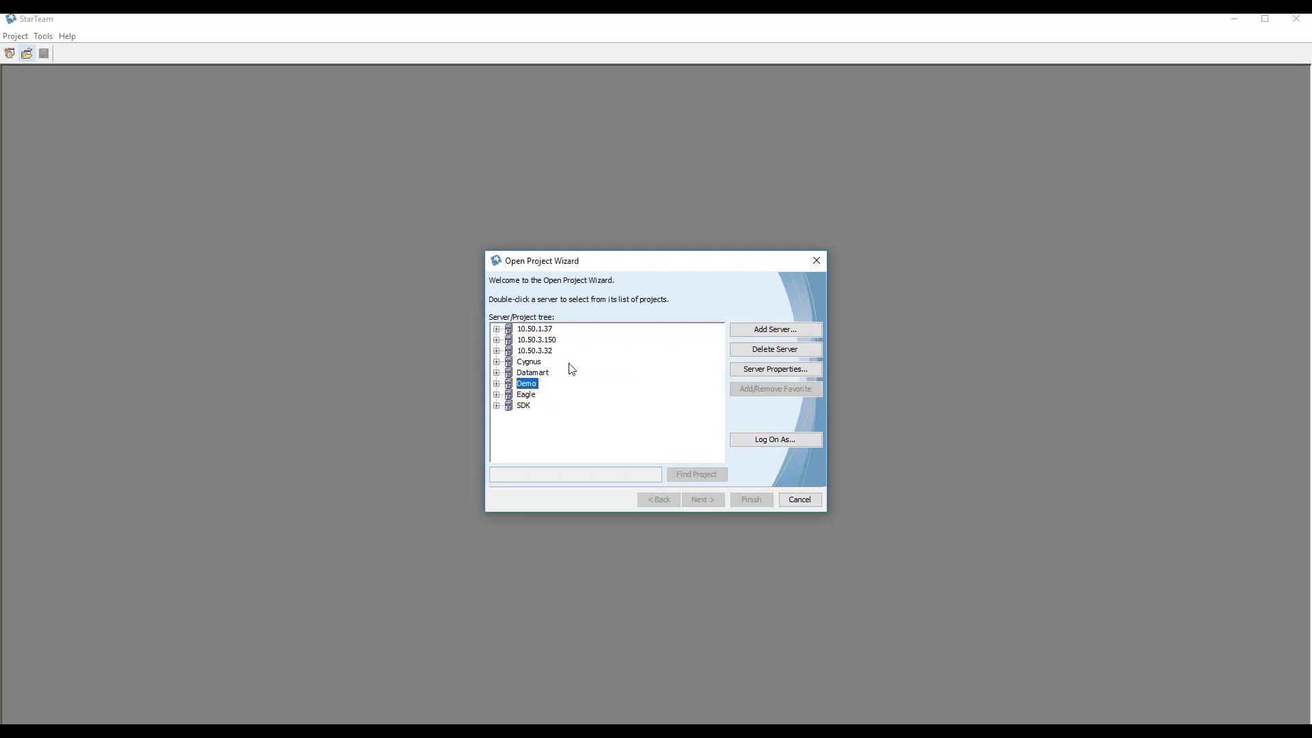
pyautogui.click(787, 439)
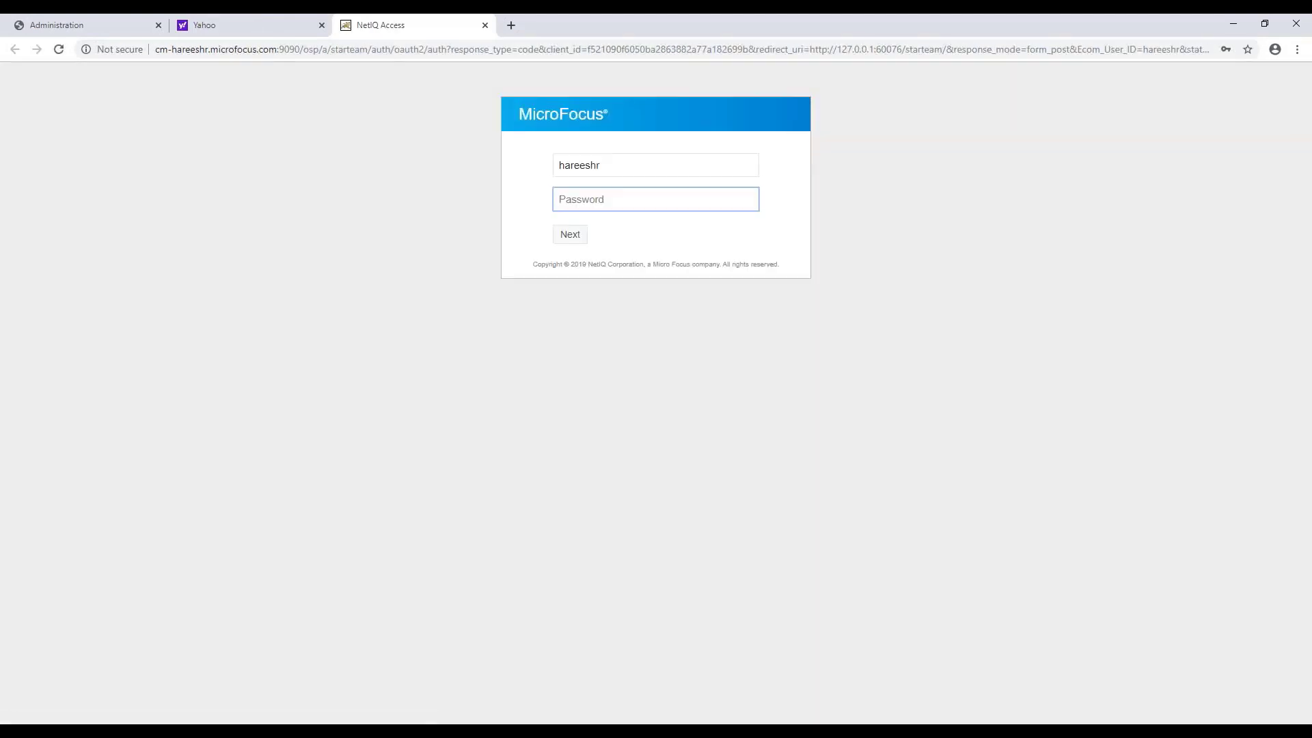
# - Sign in to NetIQ Access with the account password, declining to save it
pyautogui.write('•••••••••••••••')
pyautogui.press('Return')
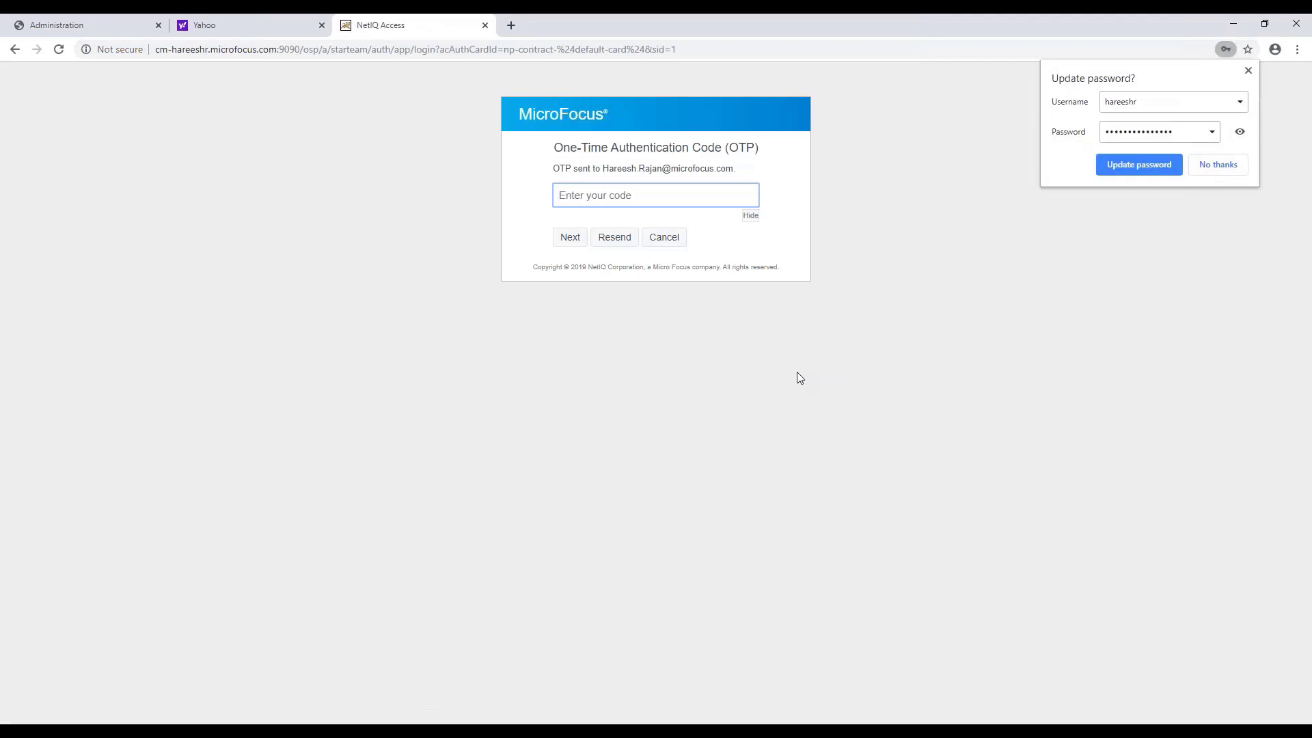
pyautogui.click(1226, 165)
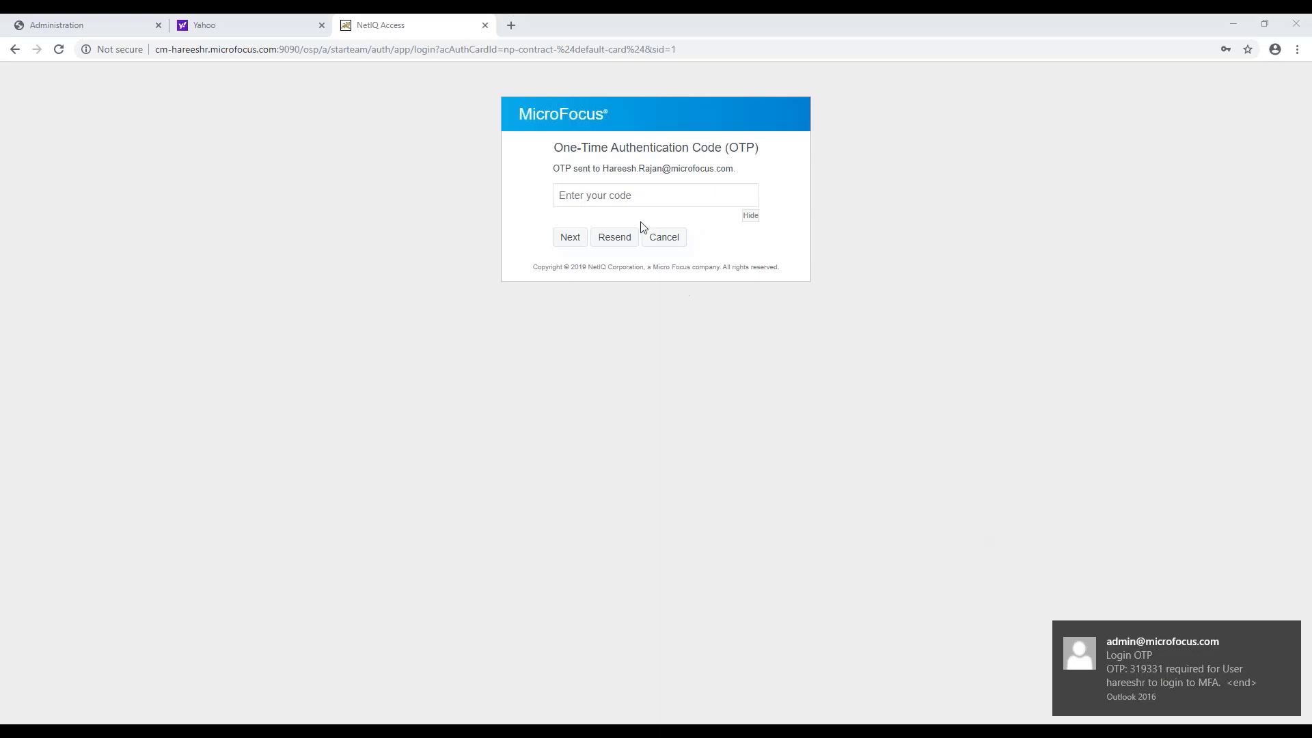
# - Submit the one-time code received by e-mail and return to the StarTeam client
pyautogui.click(620, 195)
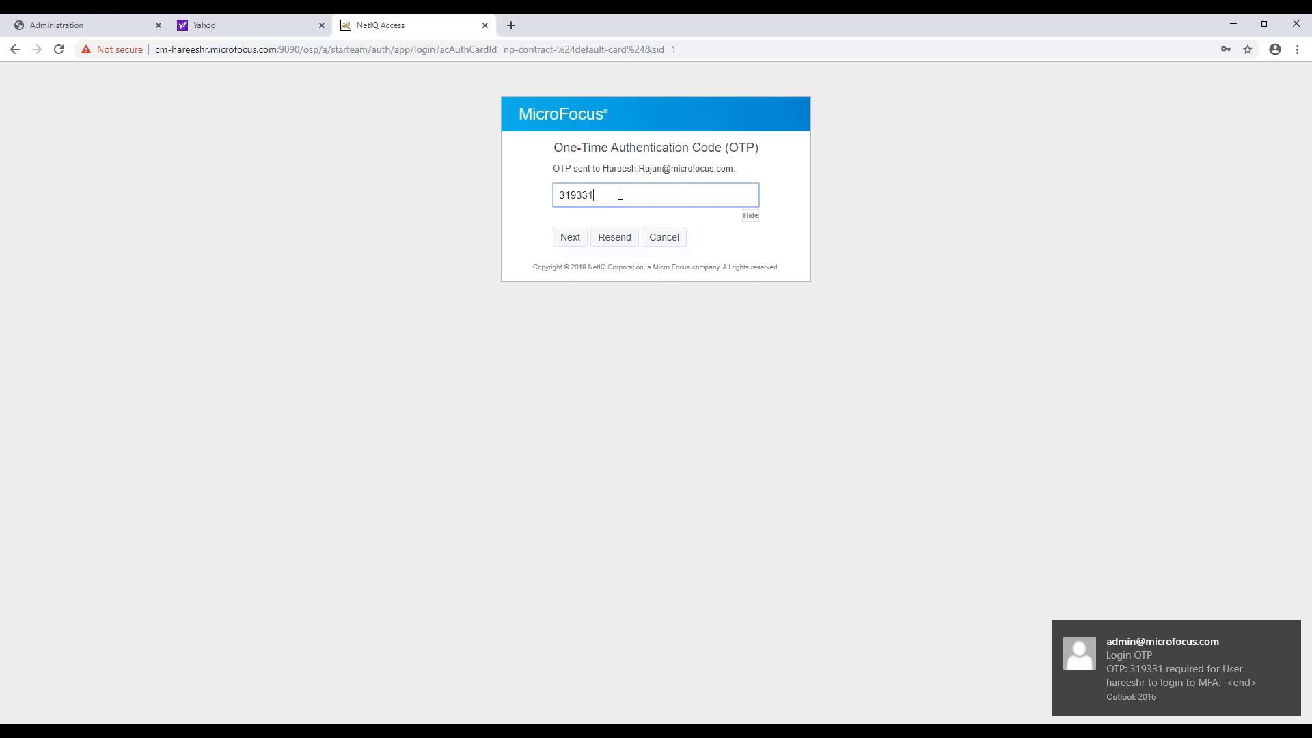
pyautogui.press('Return')
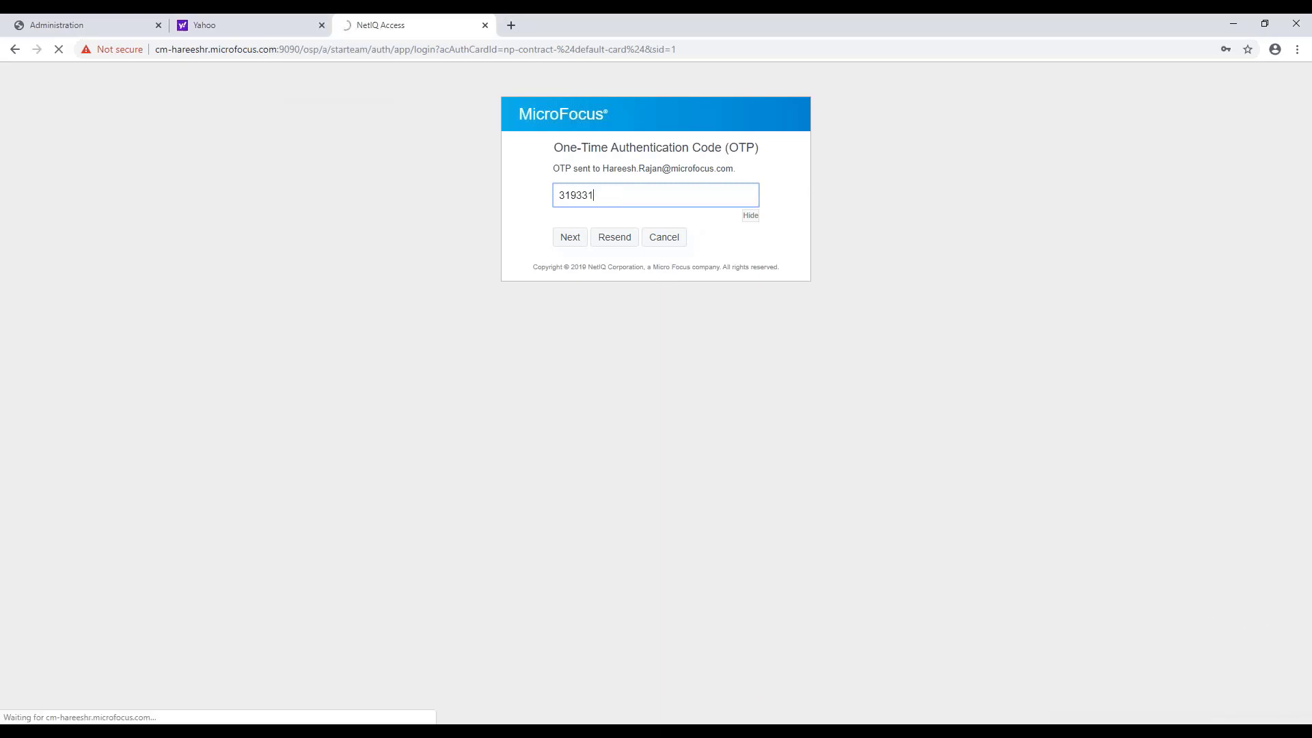
pyautogui.hotkey('alt', 'Tab')
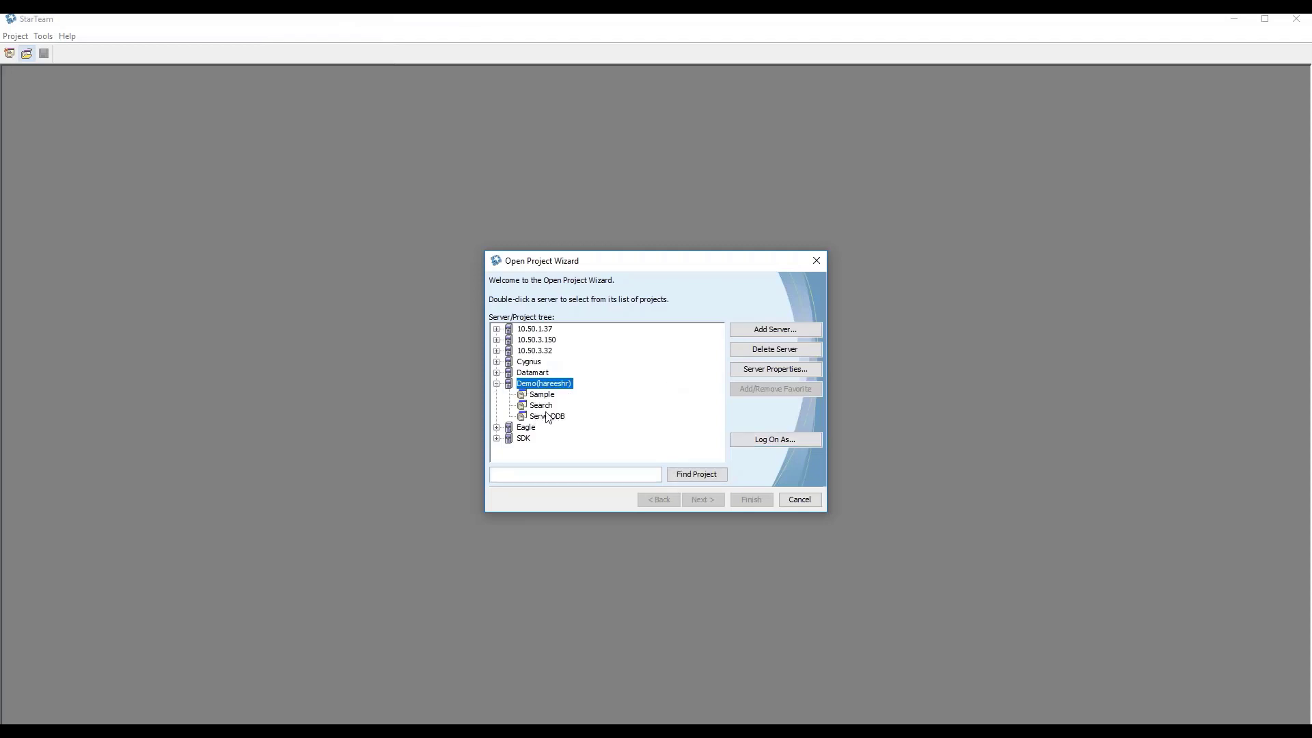
# - Select the Search project under Demo and finish the Open Project Wizard
pyautogui.click(551, 408)
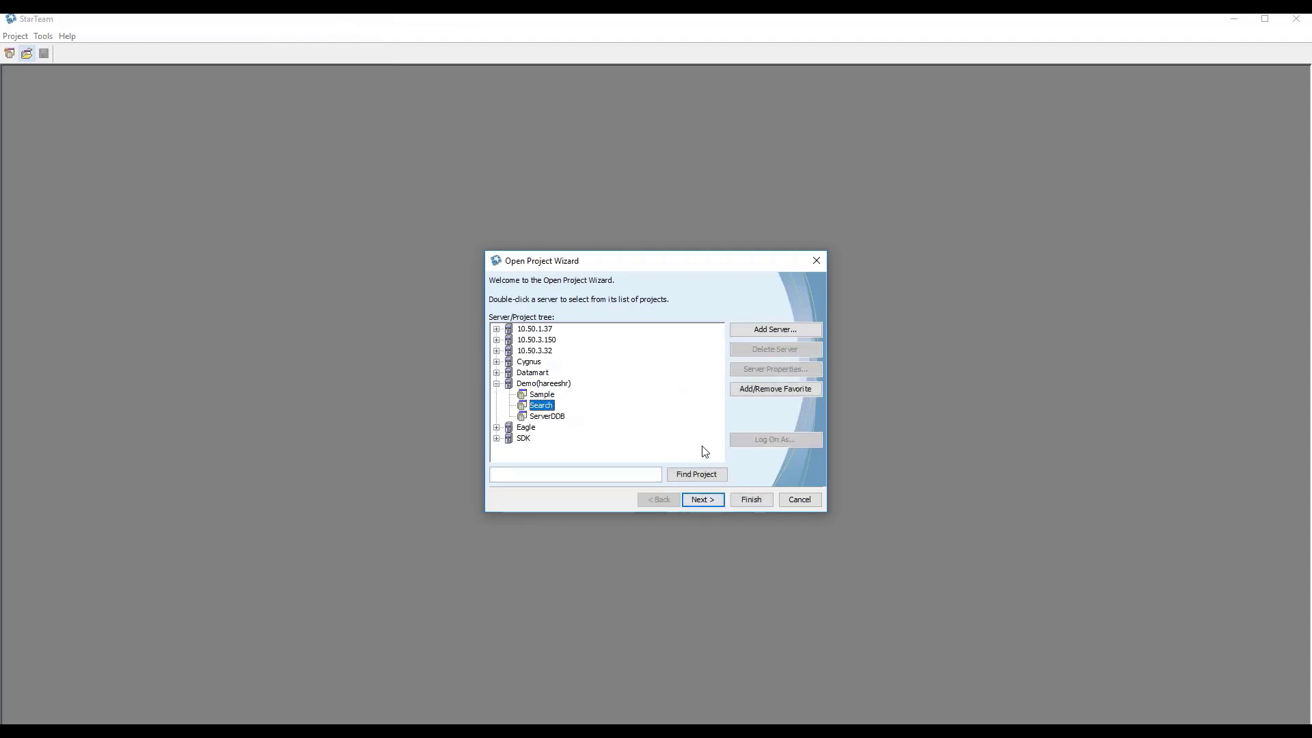
pyautogui.click(757, 500)
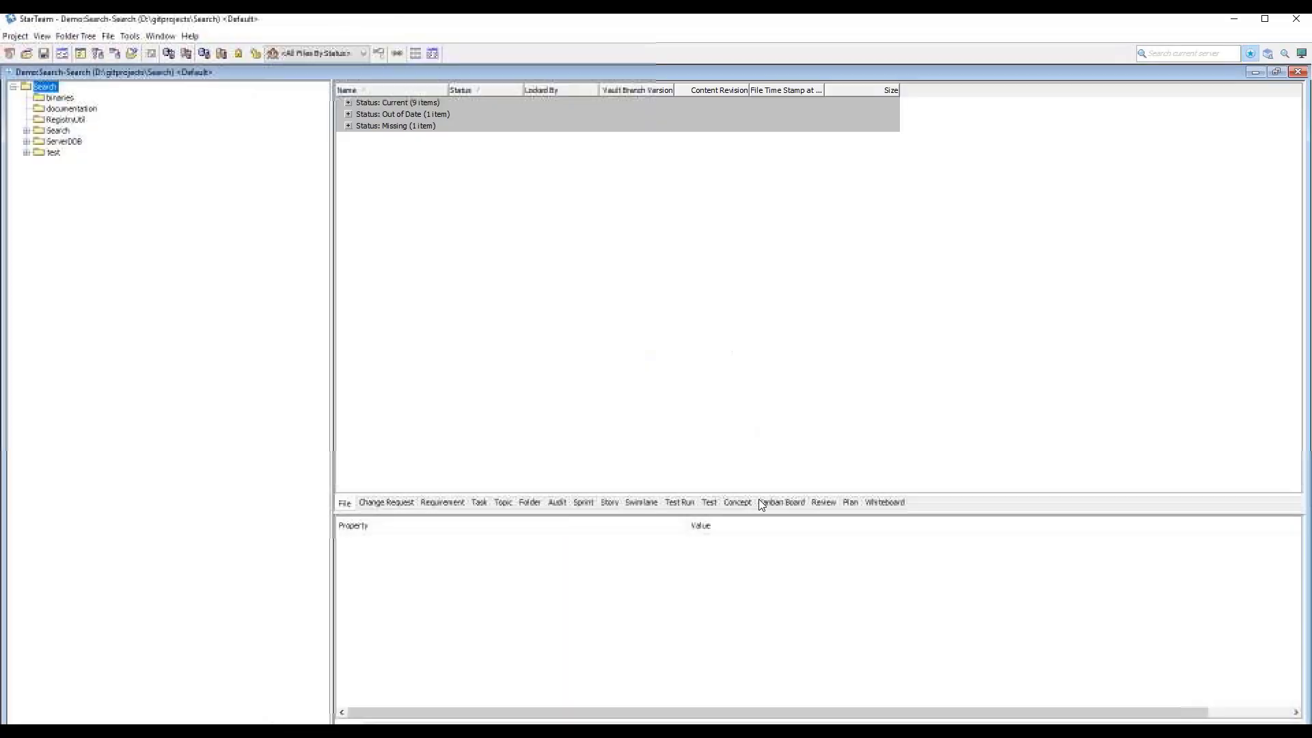